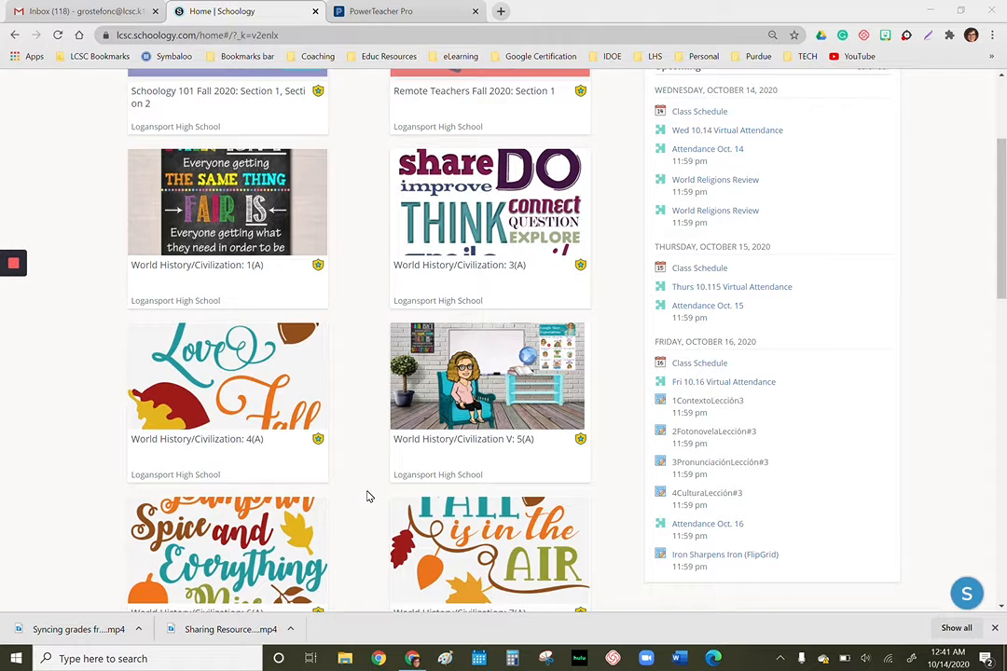
- Open the October 12-17, 2020 folder in the materials of the World History/Civilization: 4(A) course
left_click(220, 370)
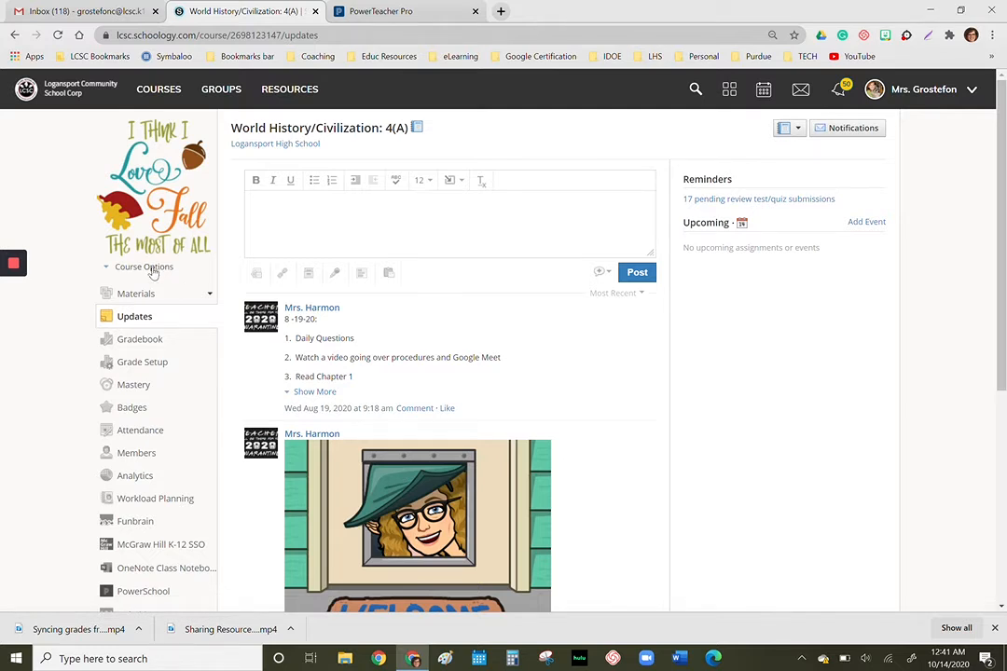
left_click(132, 294)
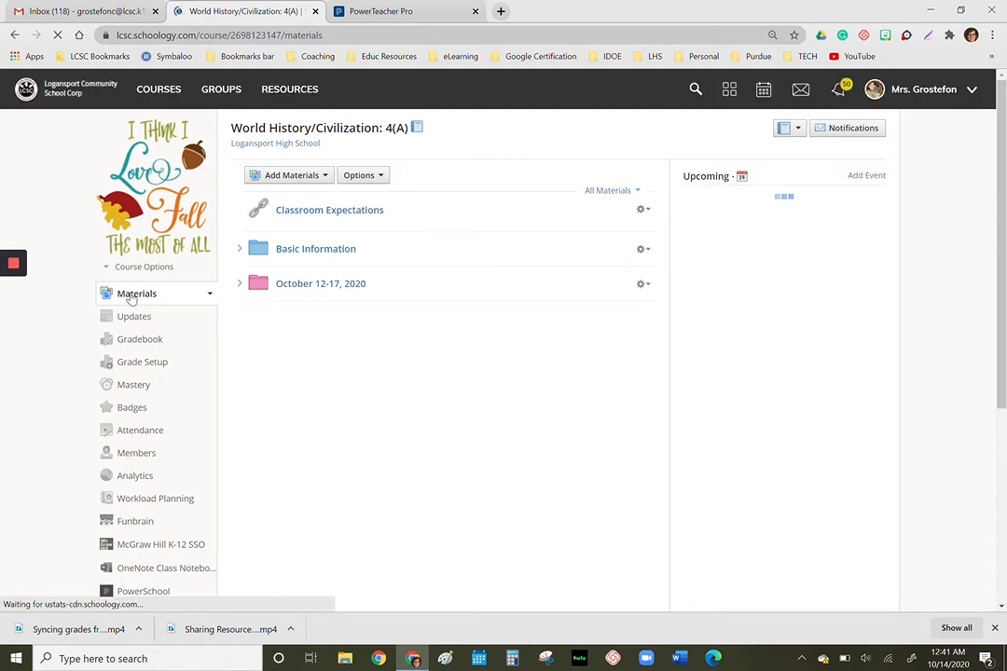
left_click(324, 177)
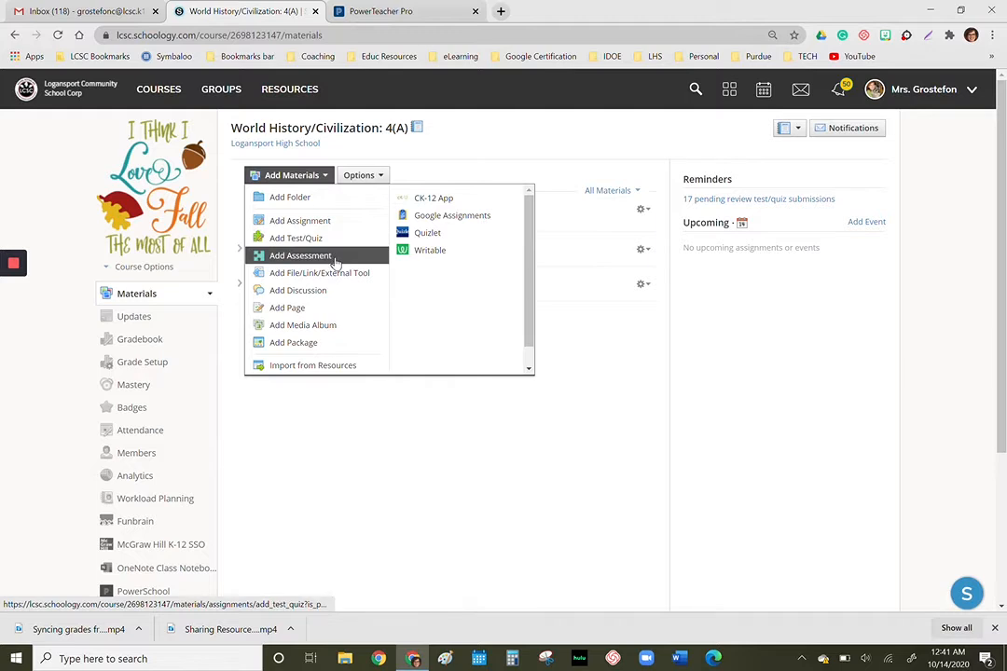
left_click(352, 433)
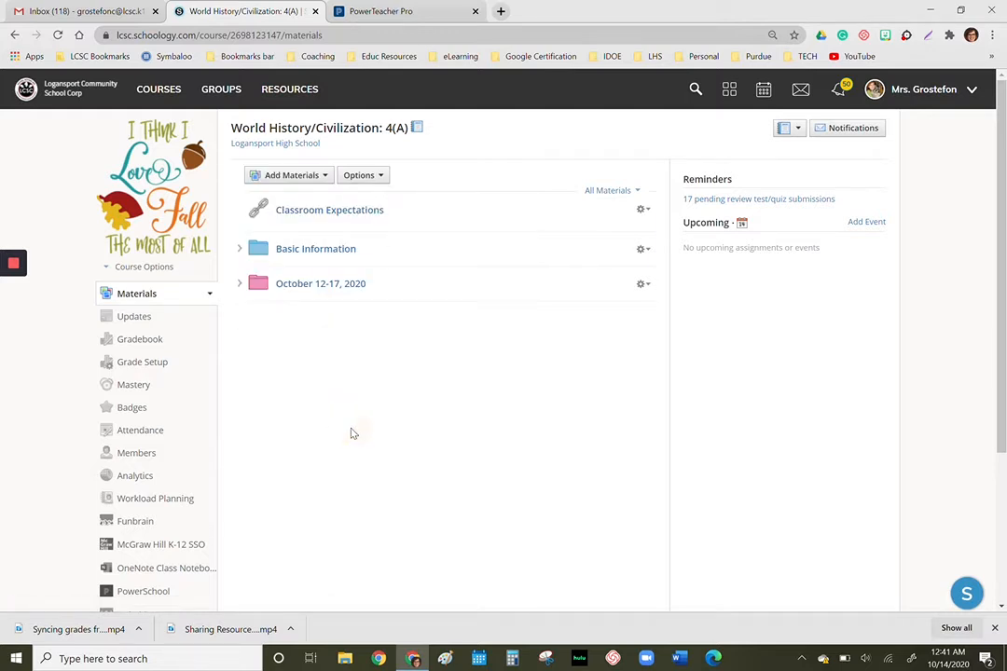
left_click(337, 285)
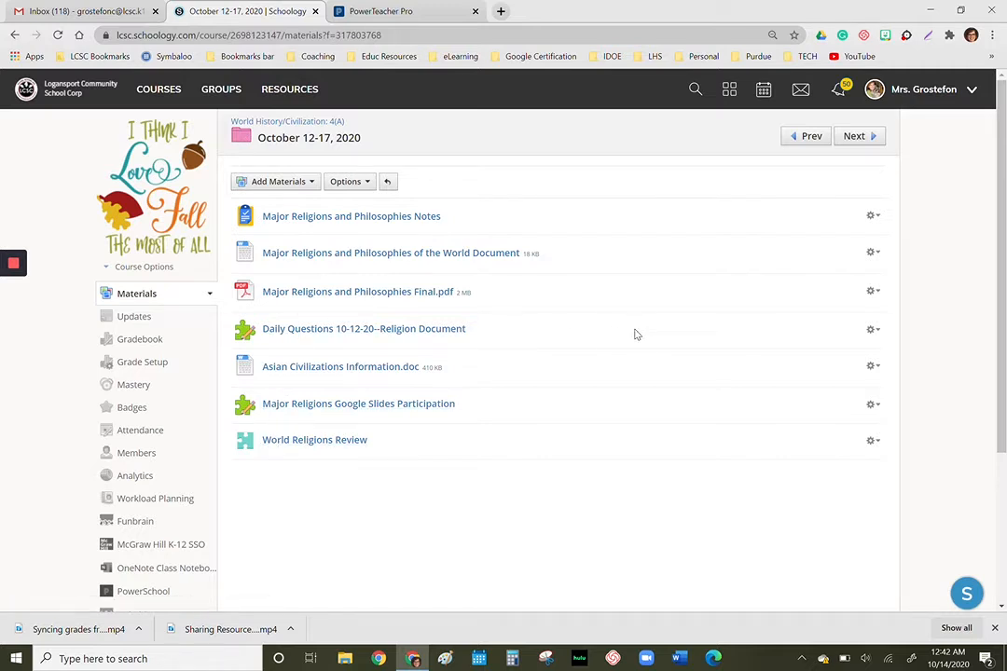
- Edit the Daily Questions 10-12-20--Religion Document quiz and set its due date to 10/12/20
left_click(874, 332)
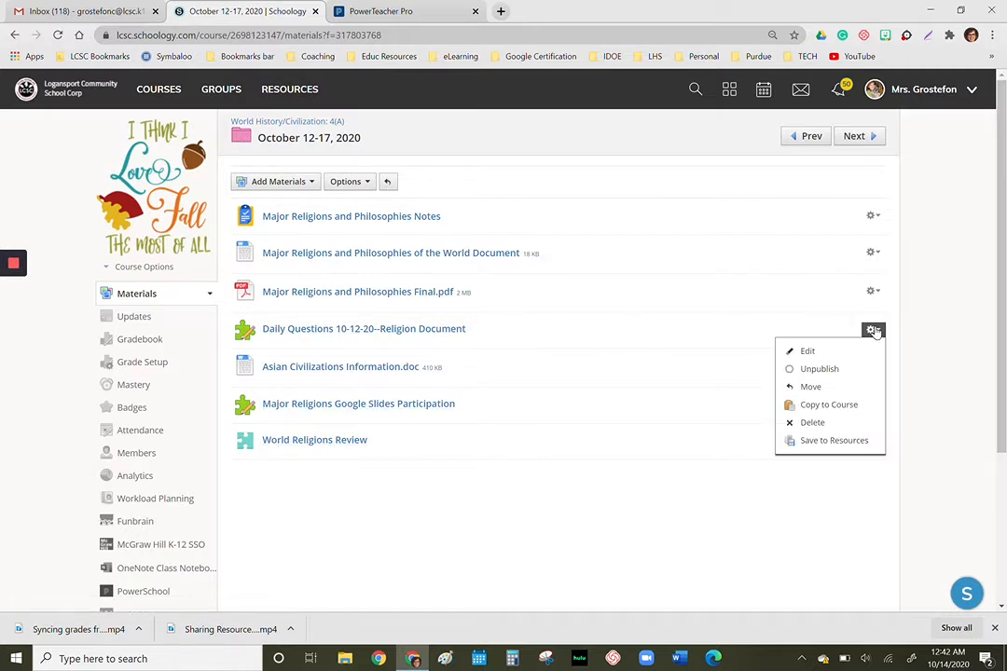
left_click(807, 351)
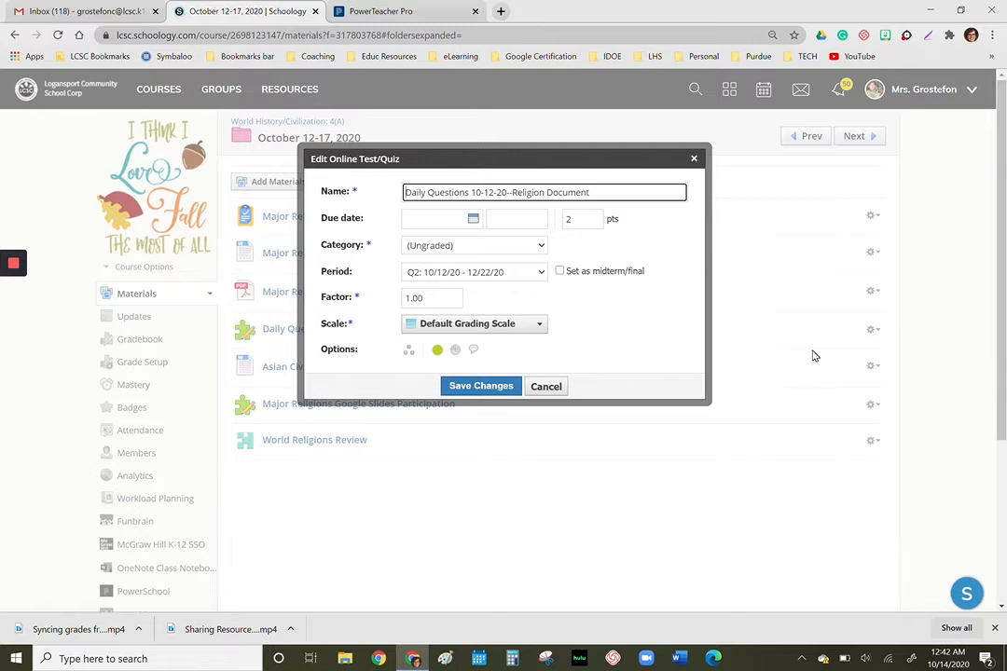
left_click(409, 192)
left_click(474, 220)
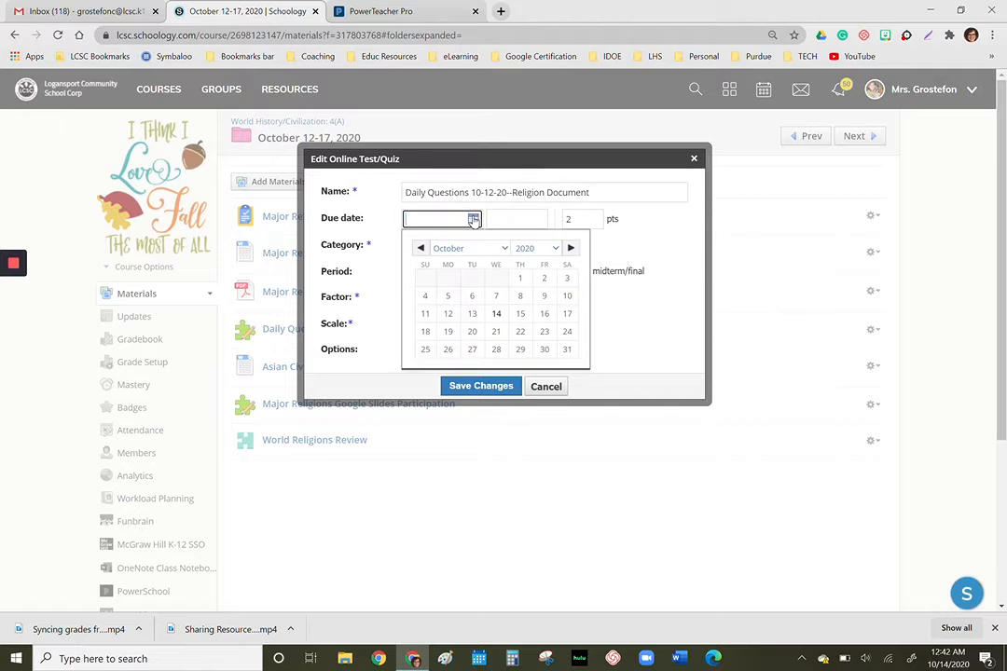
left_click(448, 315)
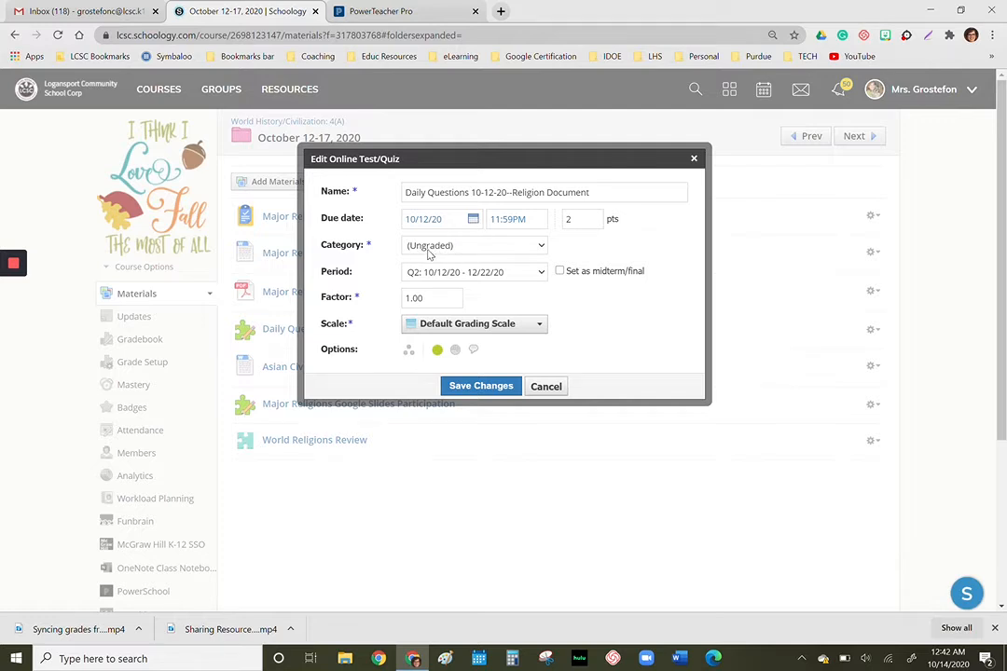
- Assign the quiz to a new grading category named Daily Questions and save the changes
left_click(539, 247)
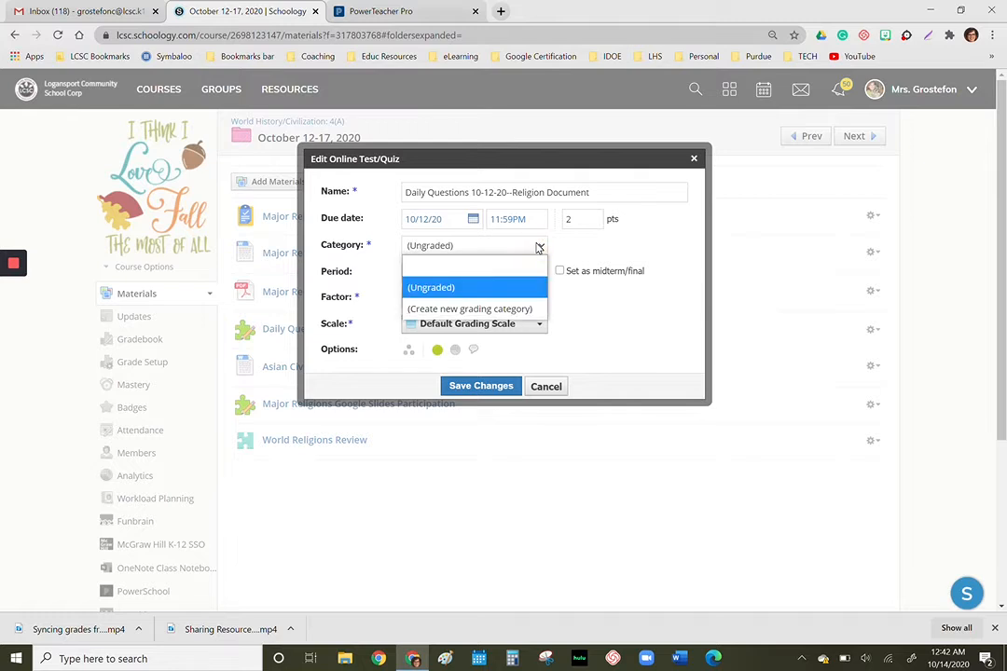
left_click(436, 312)
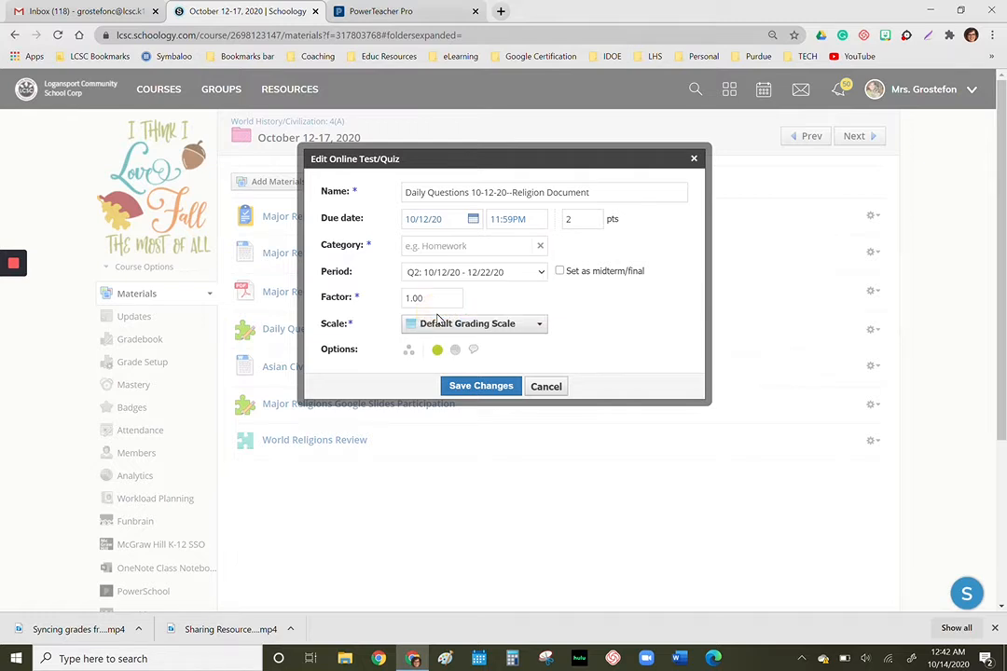
left_click(425, 246)
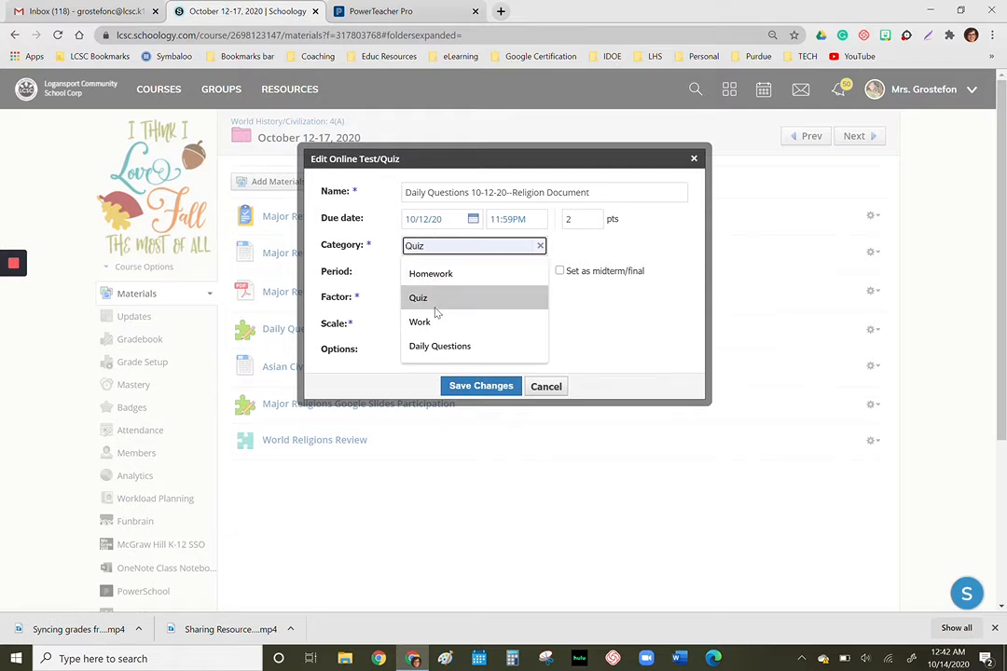
left_click(427, 346)
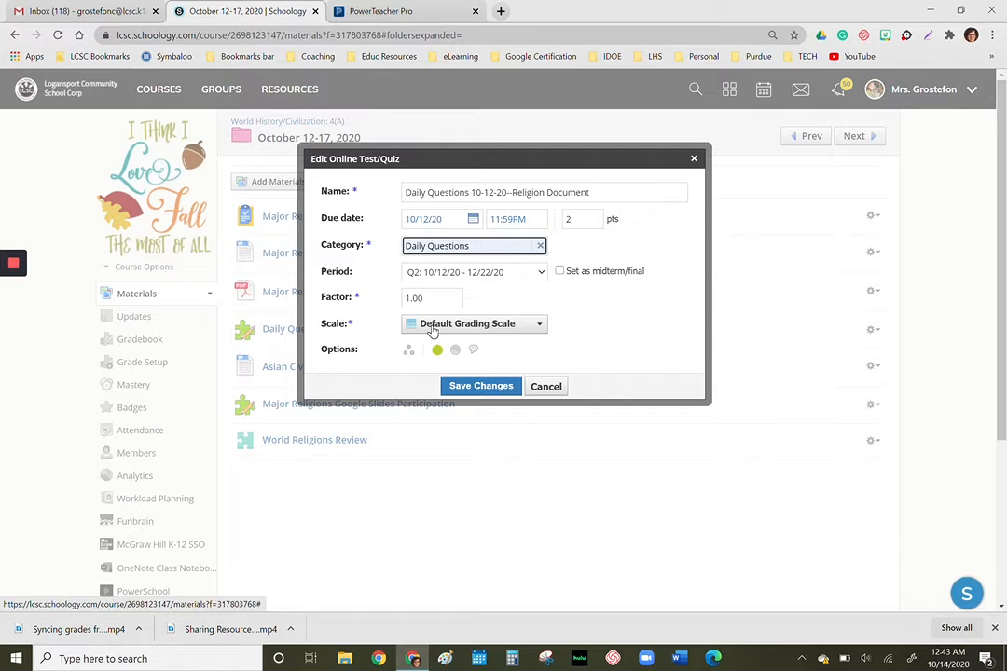
left_click(467, 388)
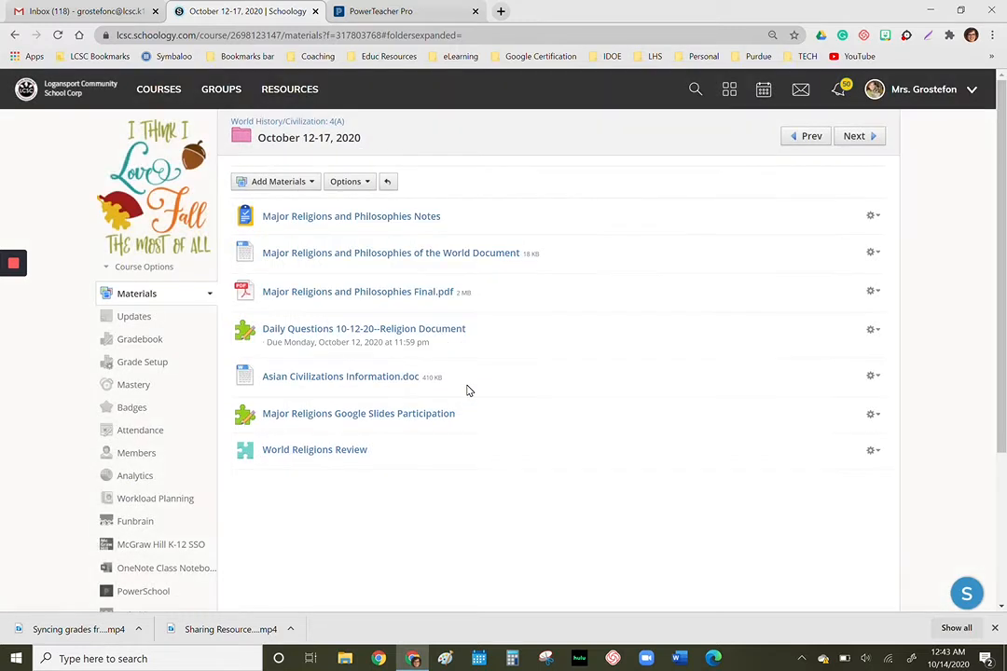
- Open the Daily Questions 10-12-20--Religion Document quiz and review its student results and edit settings without changing them
left_click(284, 332)
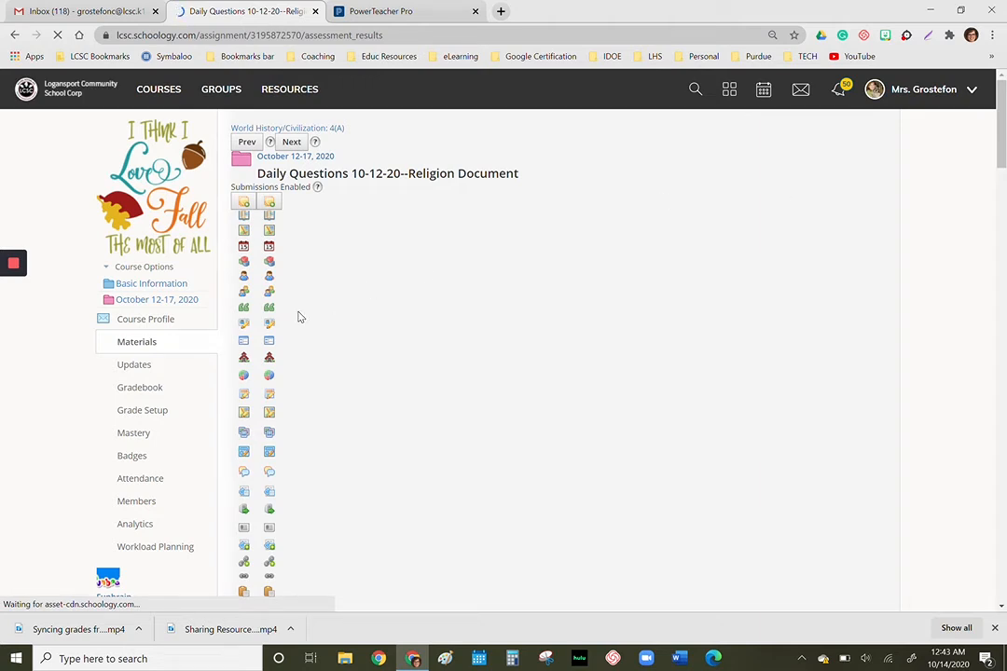
mouse_move(14, 289)
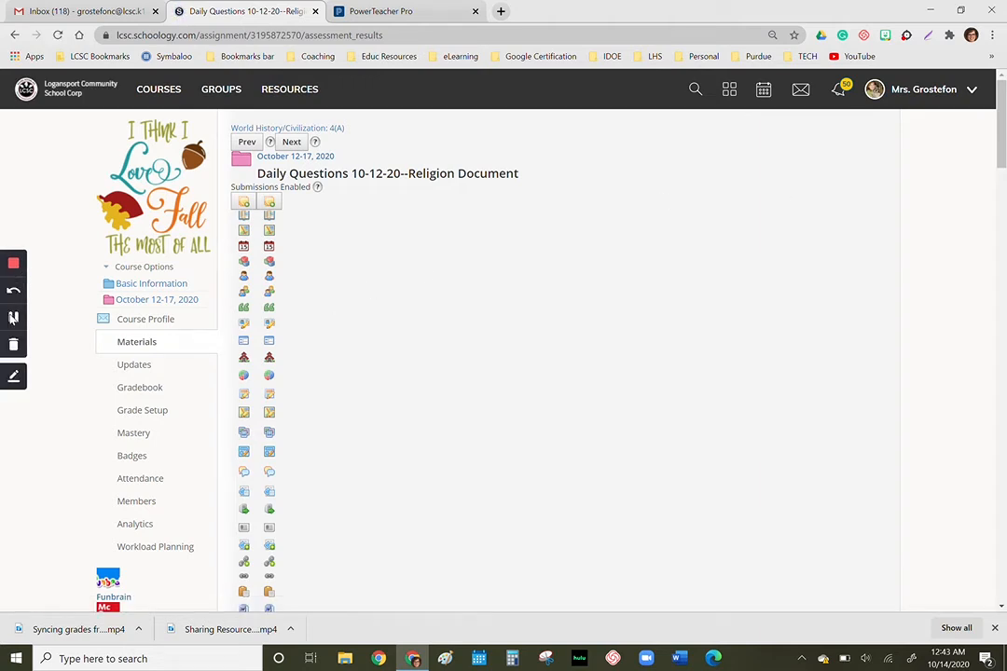
left_click(13, 317)
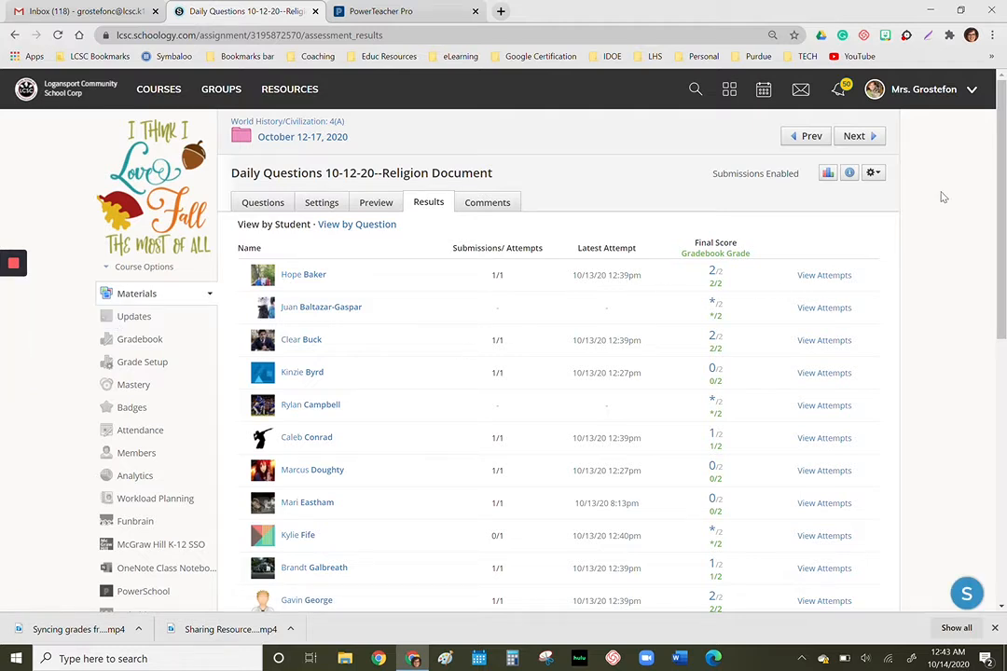
left_click(872, 175)
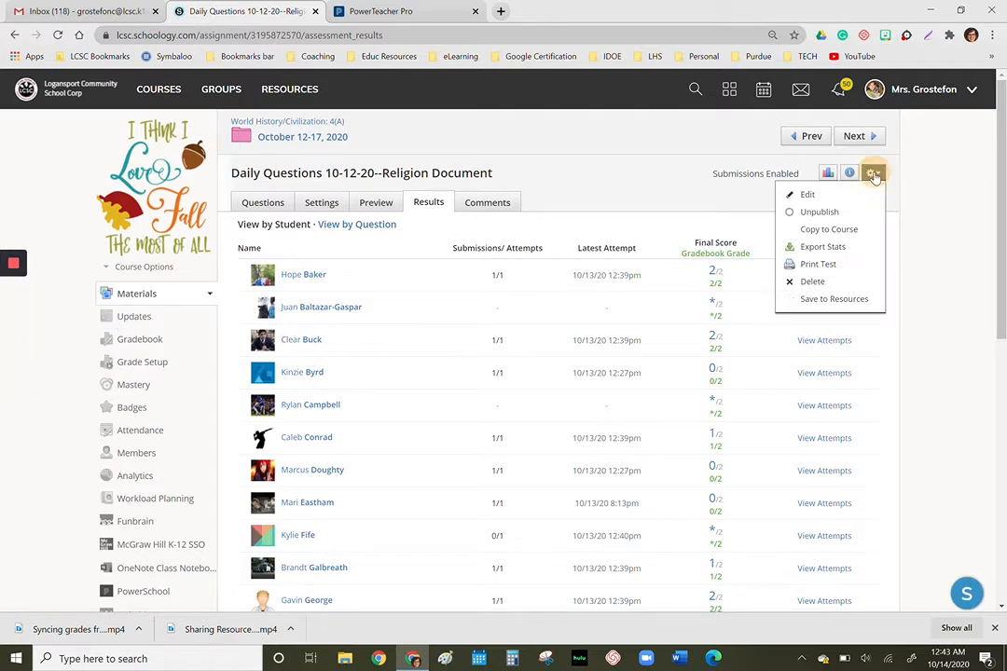
left_click(807, 194)
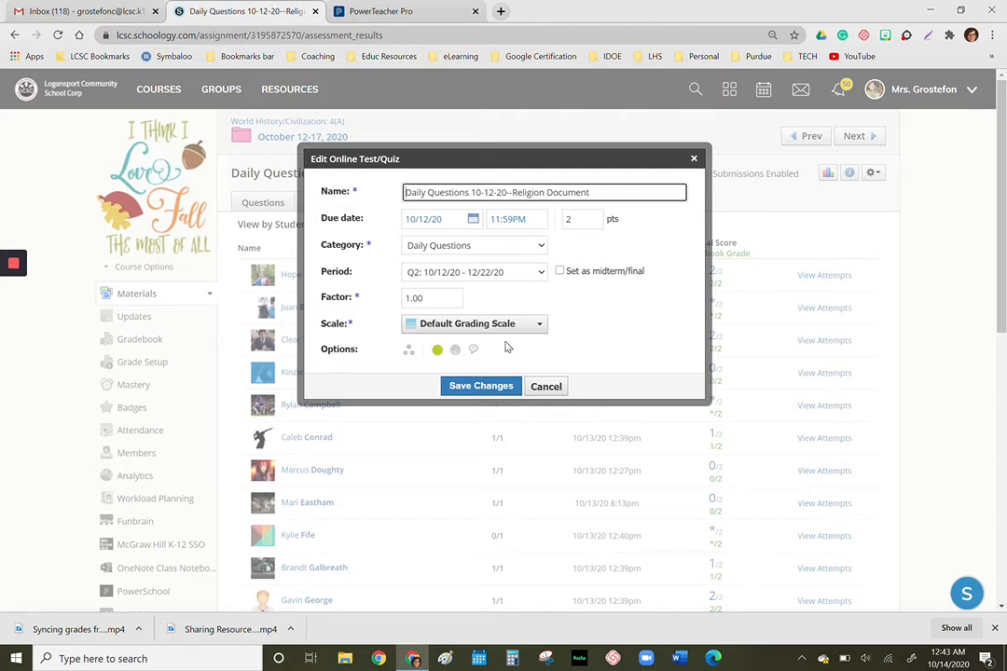
left_click(696, 157)
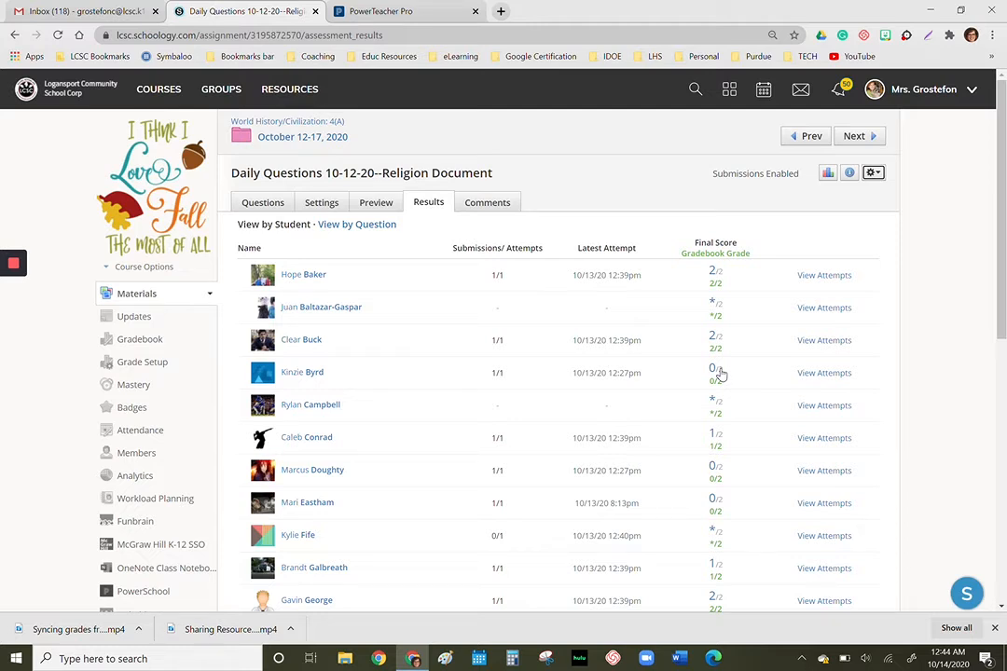
- Open the course's Grade Setup, then switch to PowerTeacher Pro and view the grading categories for 4(A) World History/Civilization
left_click(129, 366)
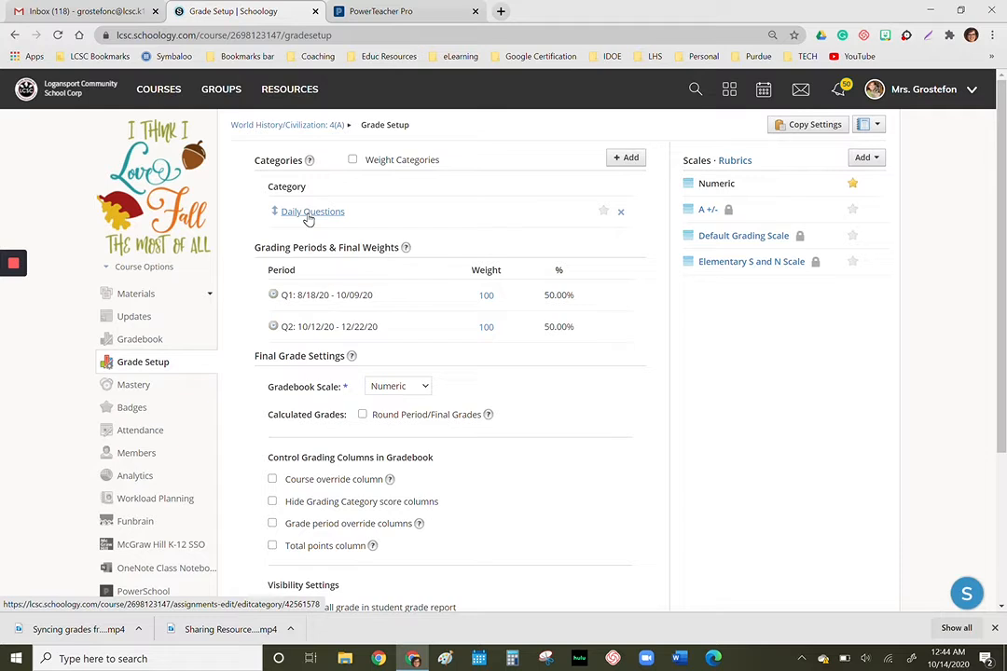
left_click(385, 10)
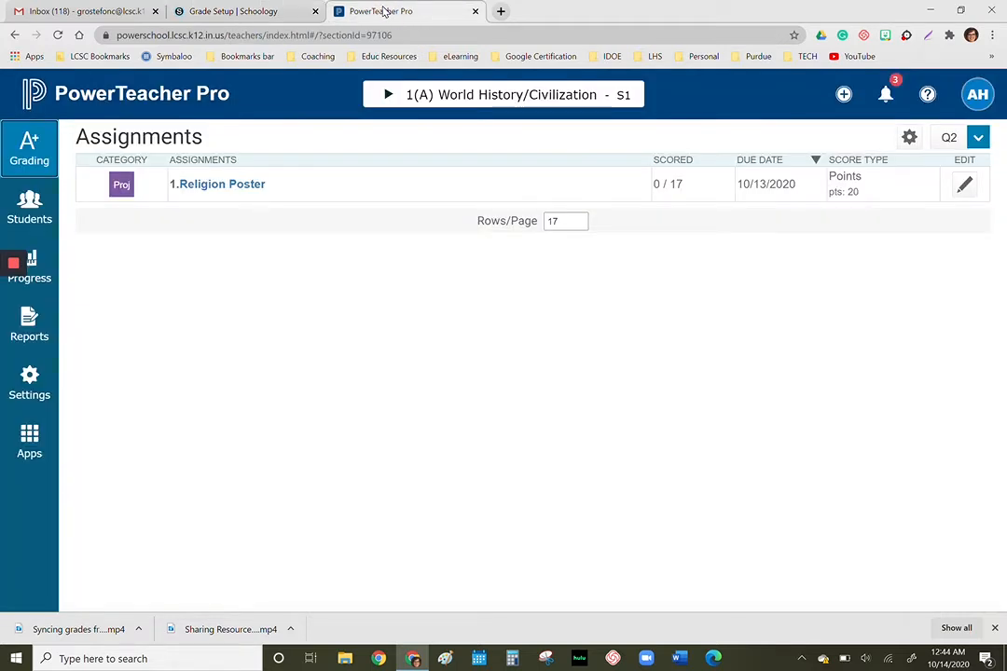
left_click(388, 95)
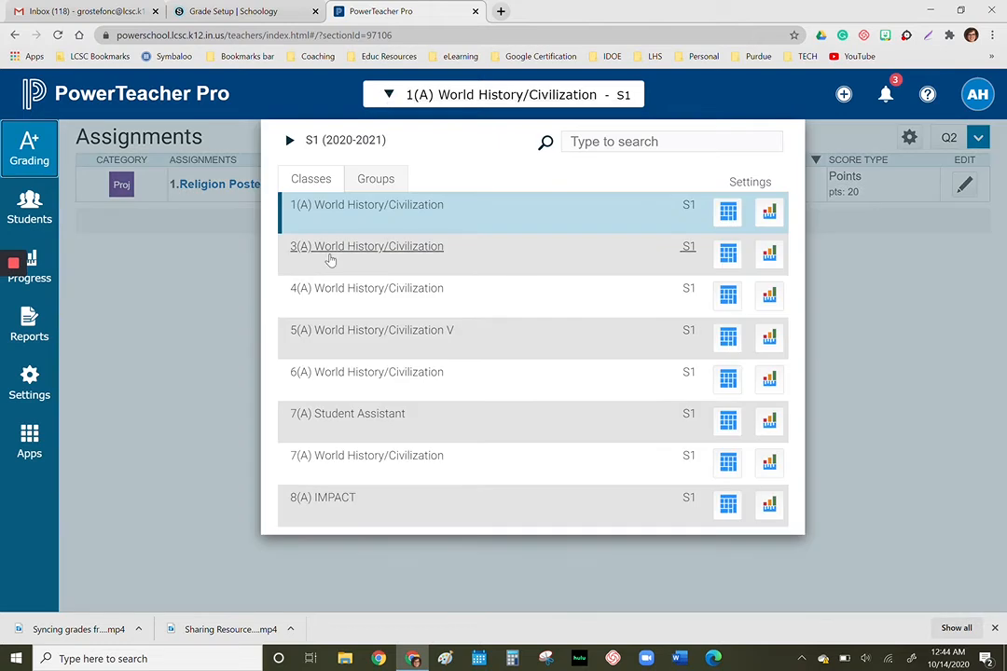
left_click(332, 289)
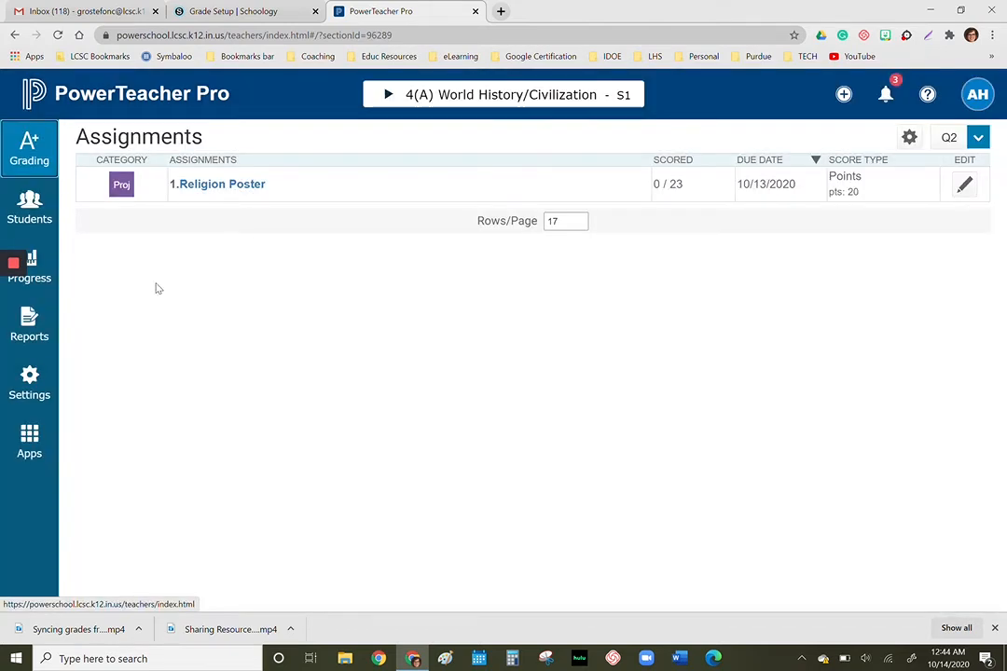
left_click(38, 157)
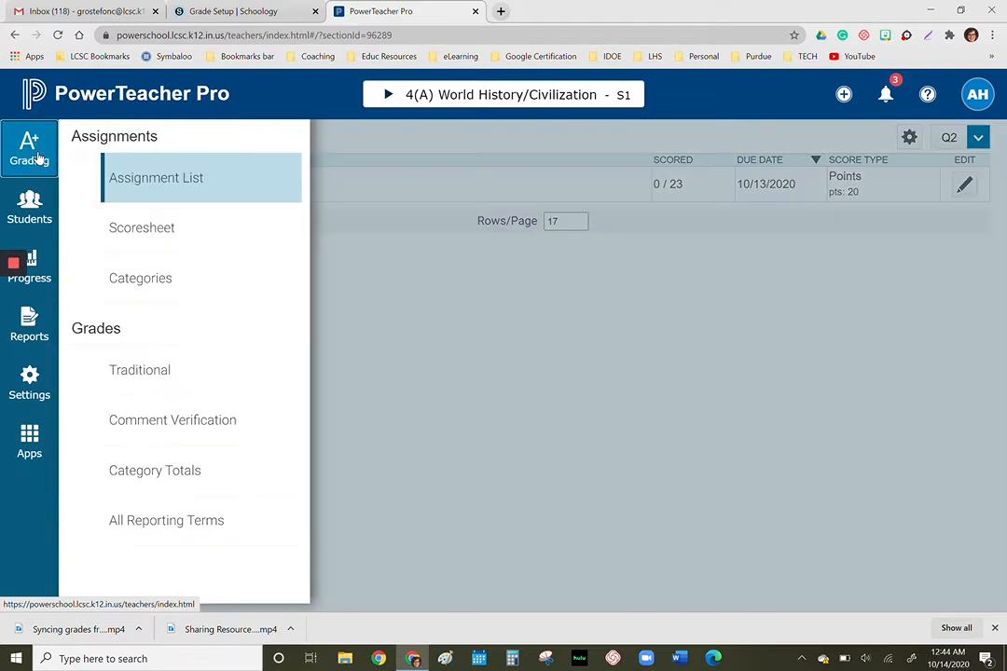
left_click(126, 280)
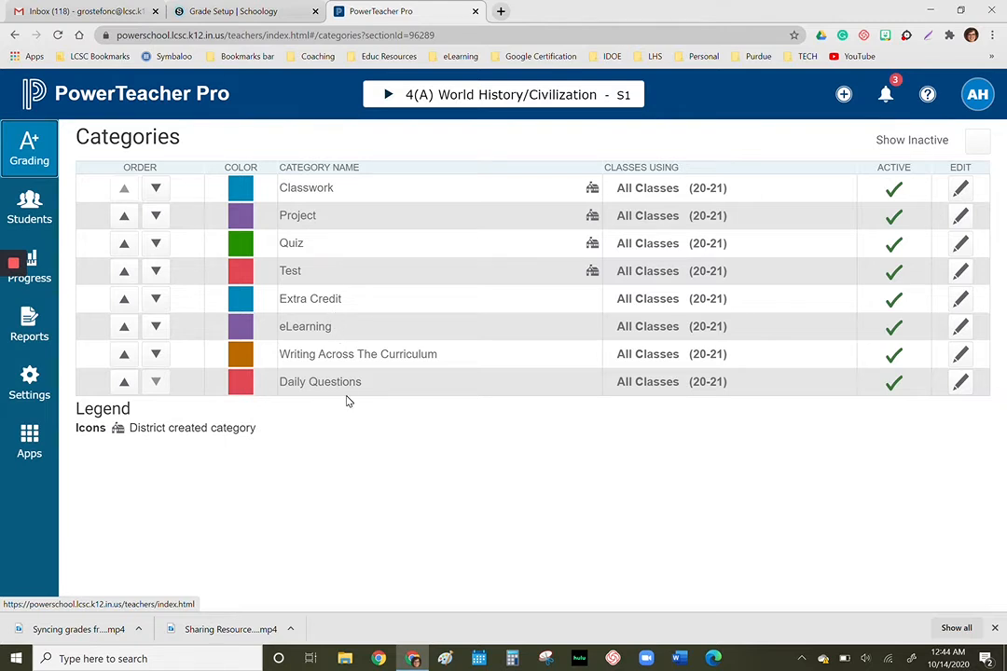
- Switch back to Schoology's Grade Setup and create a grading category named Test
left_click(237, 12)
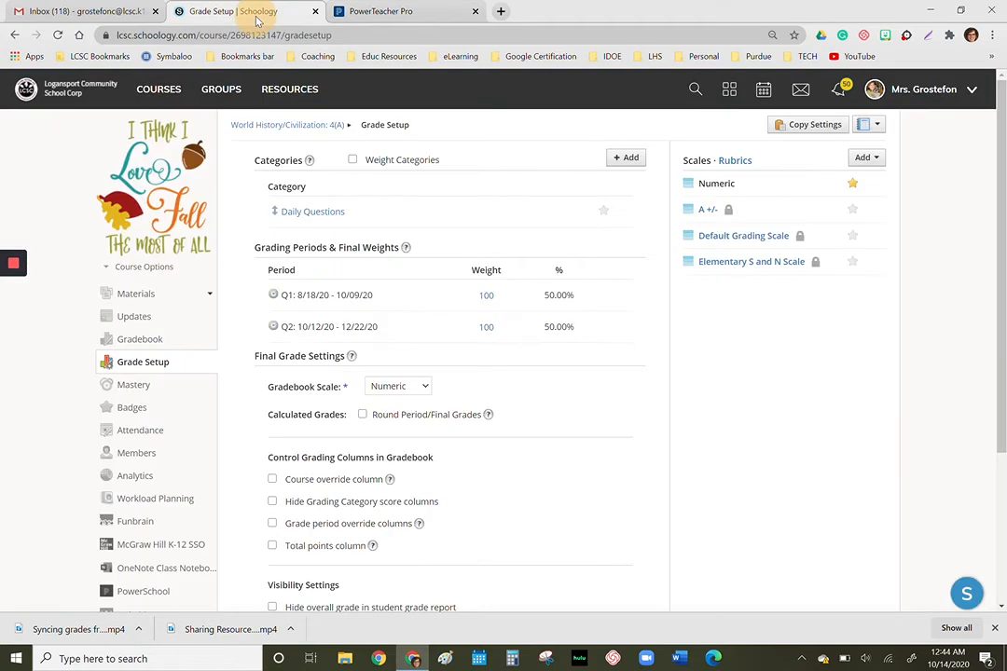
left_click(623, 157)
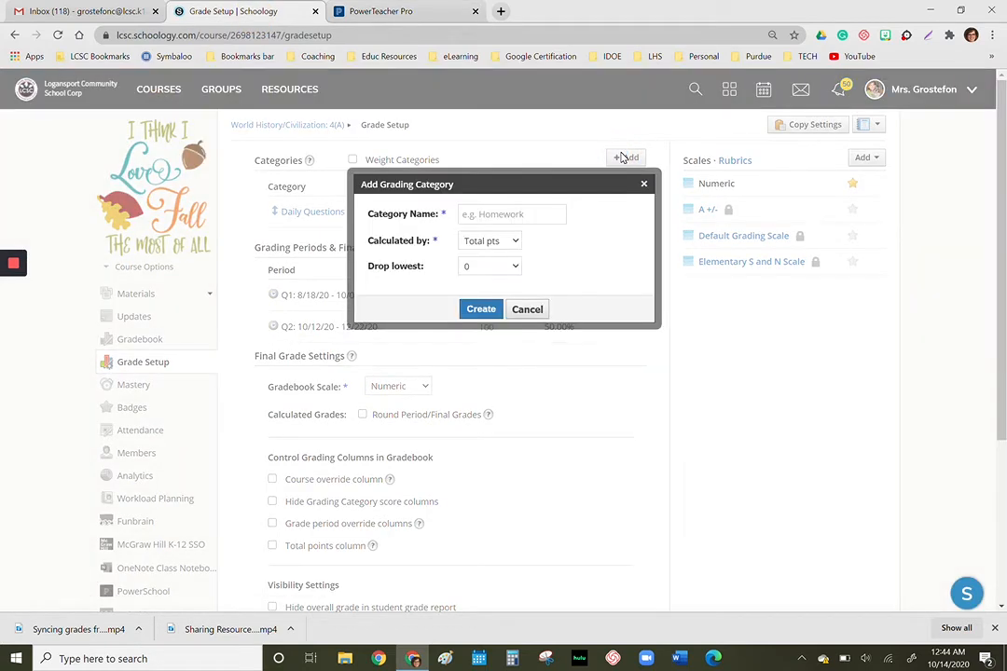
left_click(509, 216)
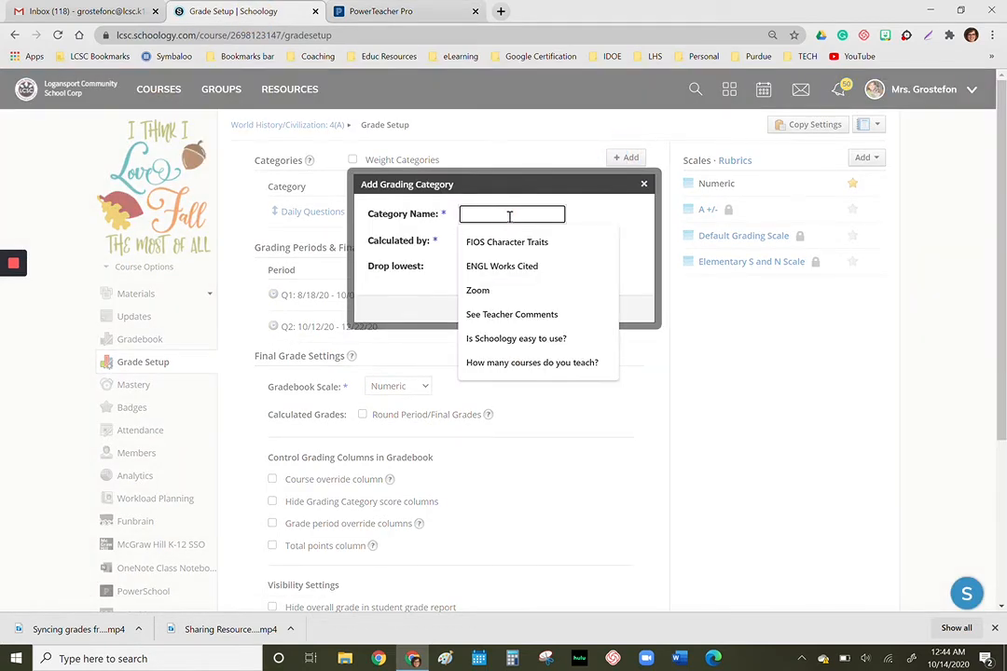
type("Test")
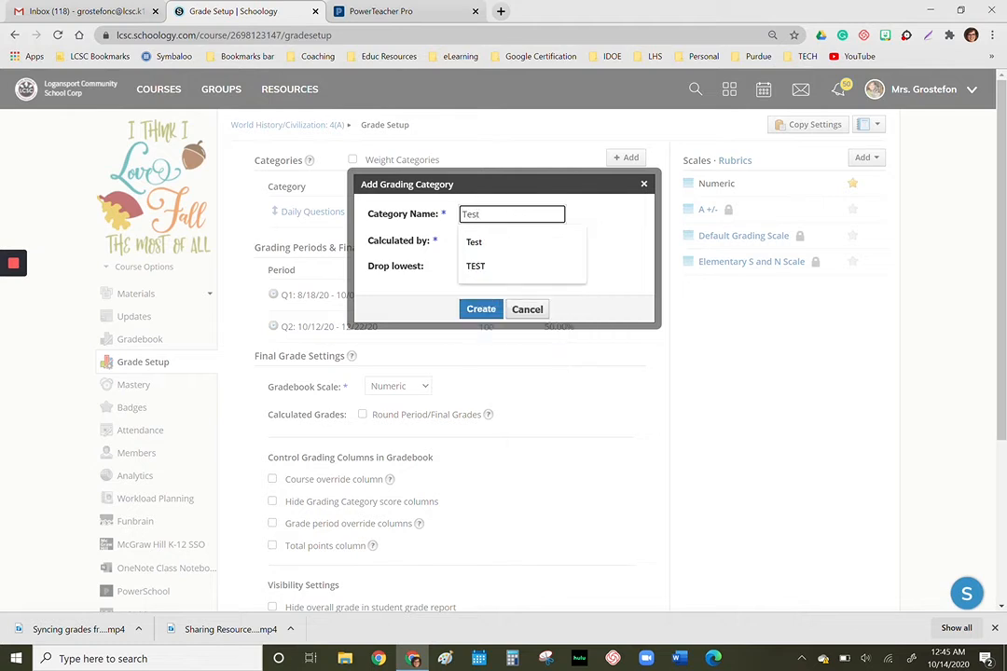
left_click(628, 246)
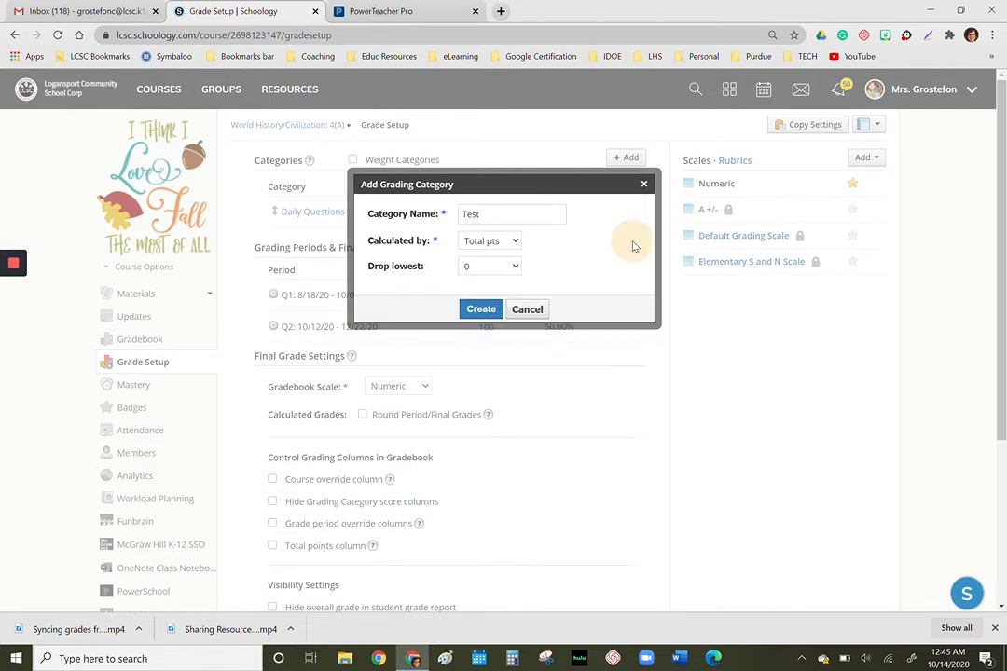
left_click(479, 310)
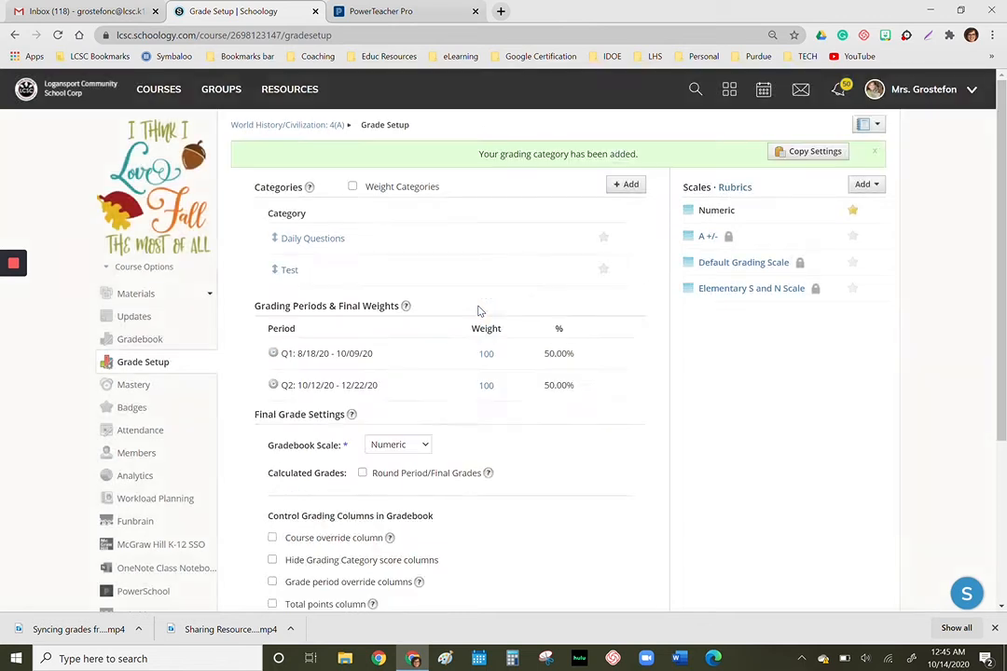
- Create another grading category named Quiz in the course's Grade Setup
left_click(623, 184)
left_click(477, 216)
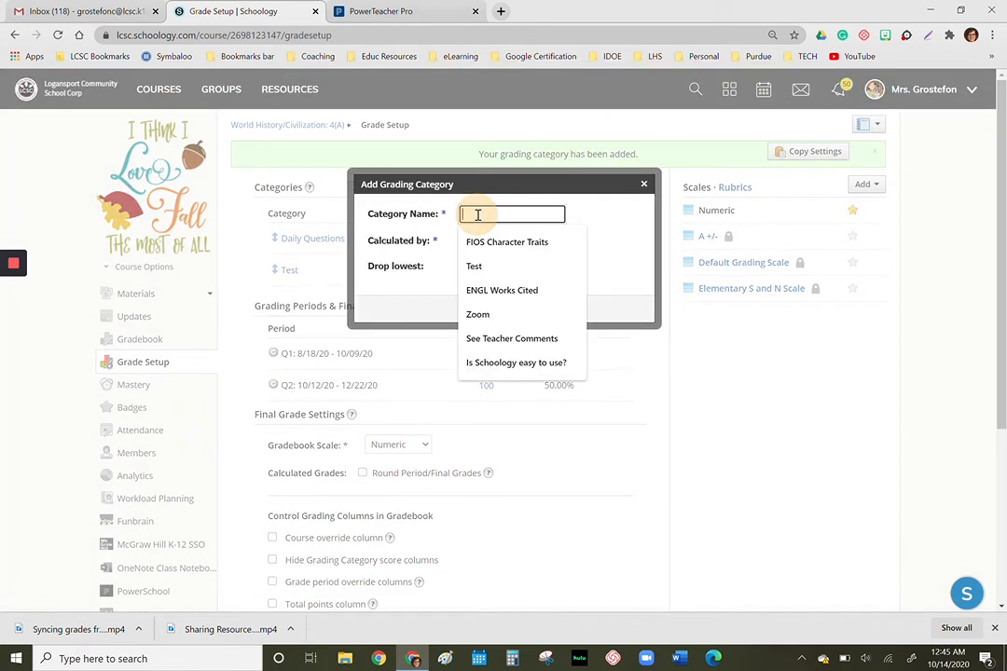
type("Quiz")
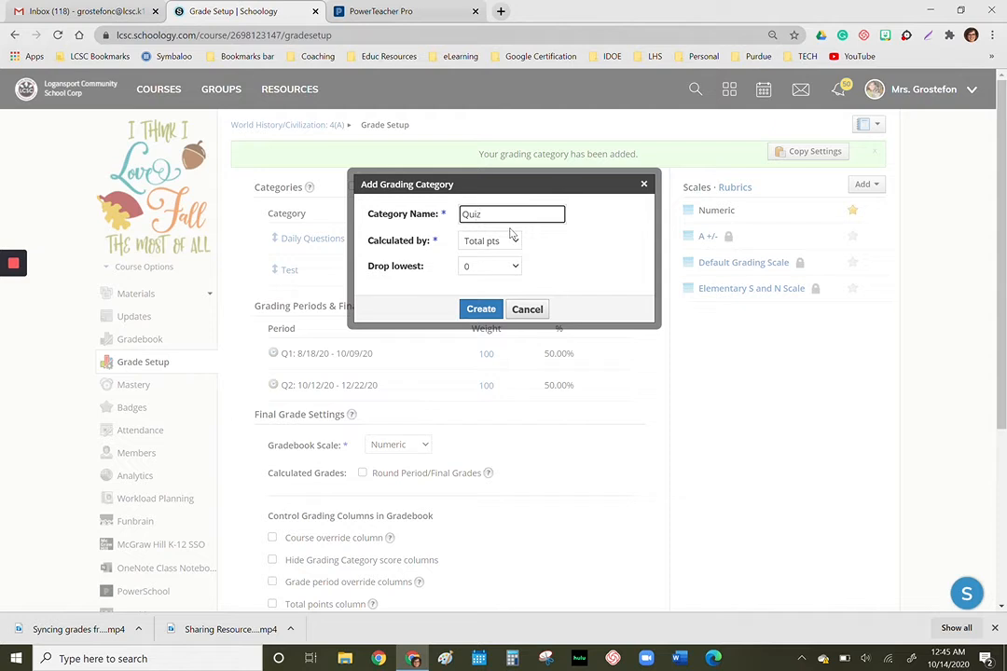
left_click(481, 309)
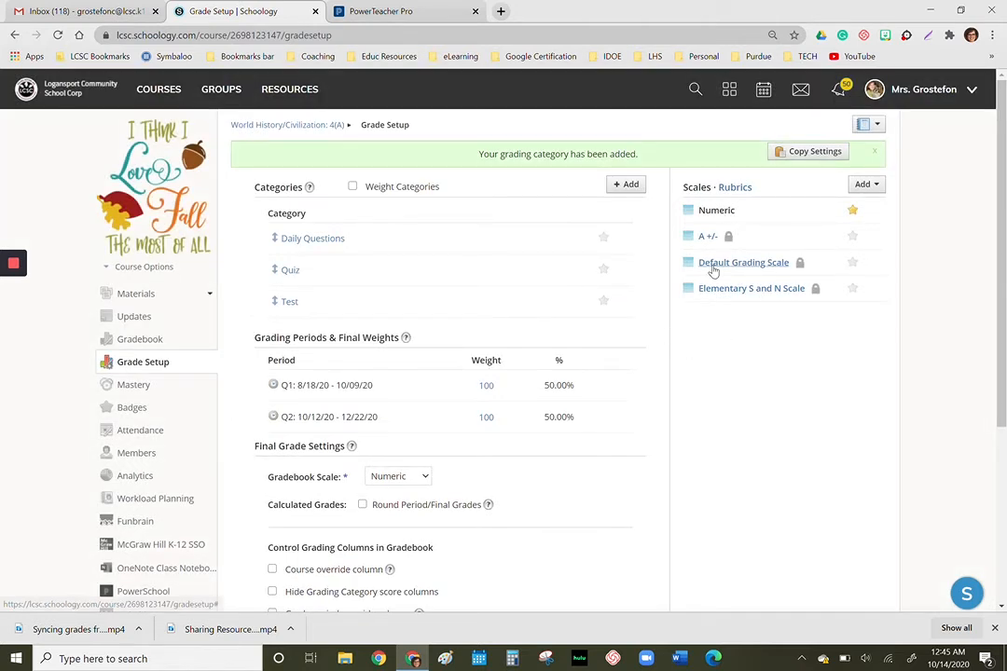
- Make Default Grading Scale the course's default scale and select it as the Gradebook Scale
left_click(854, 265)
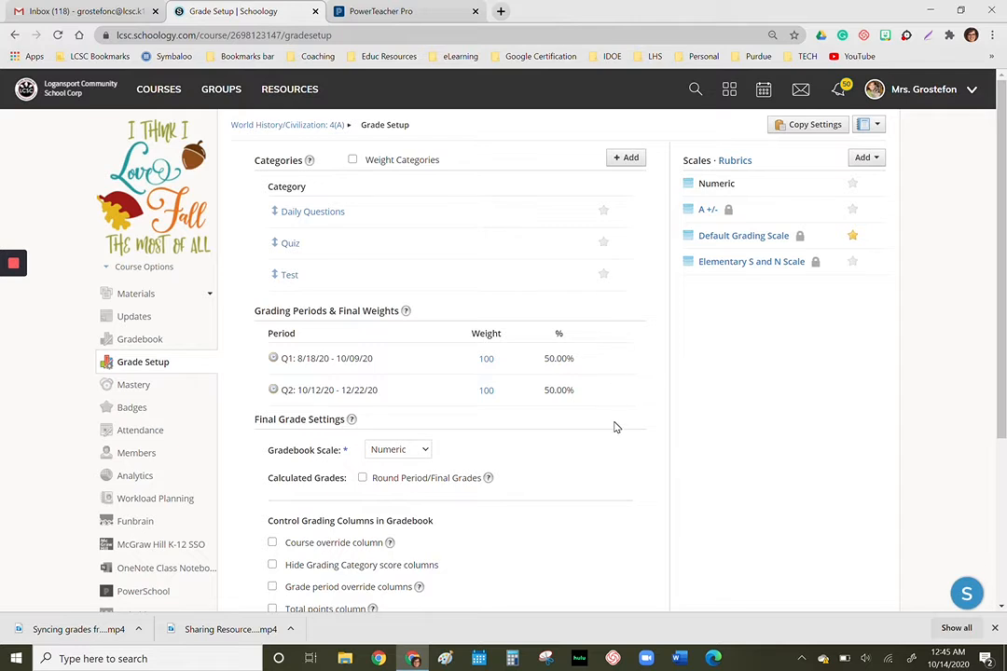
scroll(616, 427, "down", 1)
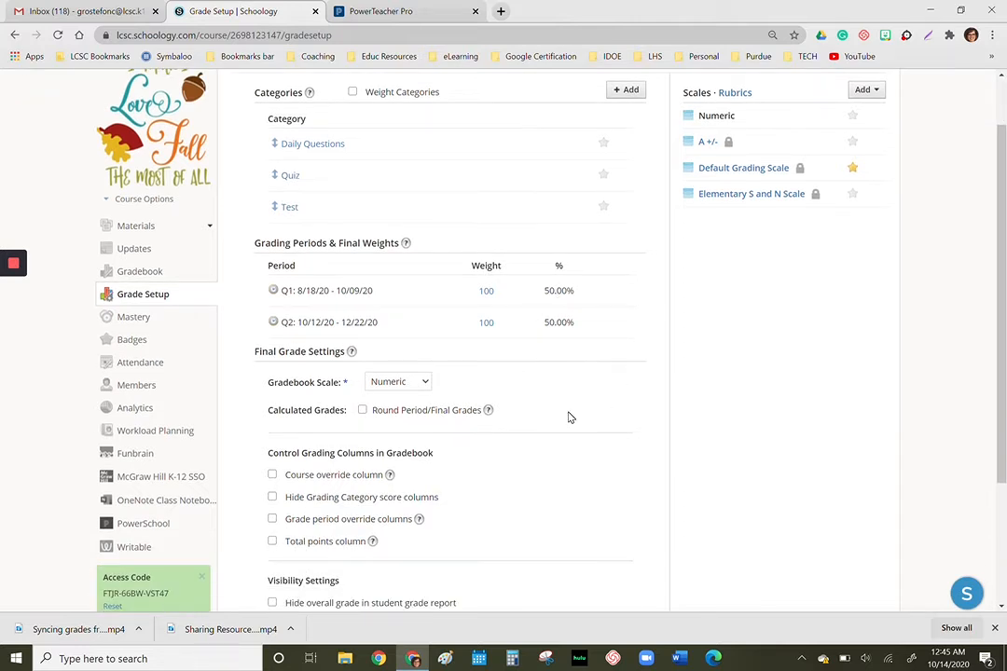
scroll(567, 415, "down", 1)
left_click(429, 336)
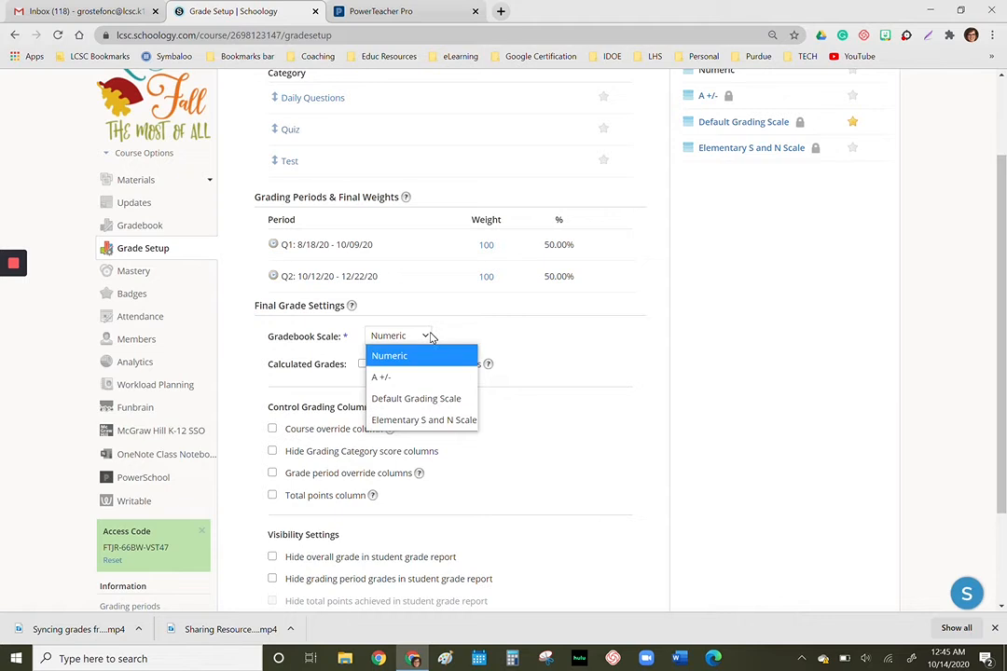
left_click(410, 398)
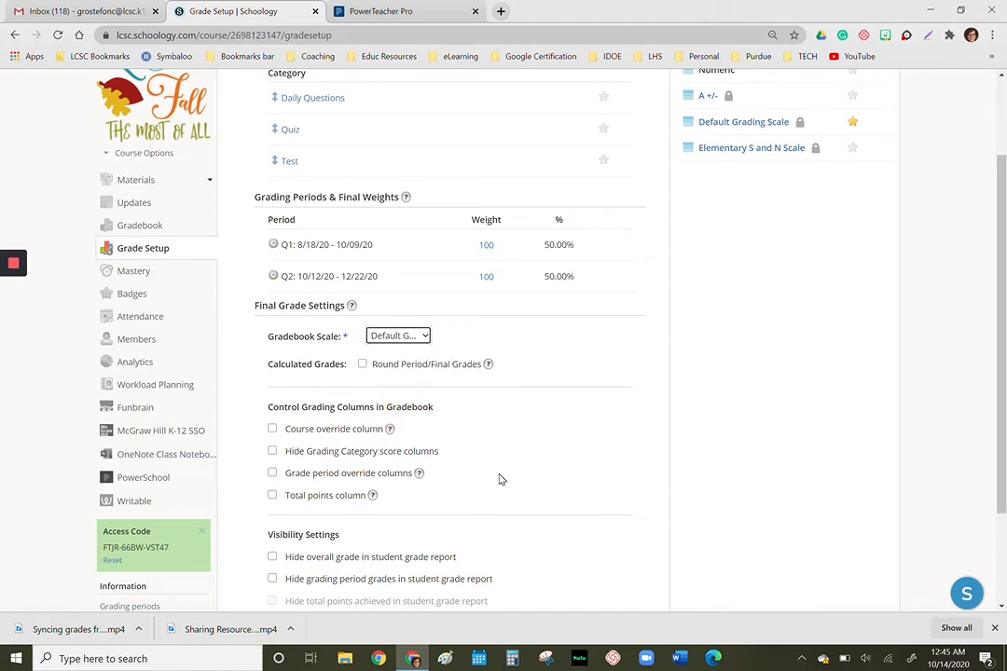
- Hide the overall grade and grading period grades in the student grade report, and save the grade setup
scroll(499, 479, "down", 3)
left_click(273, 425)
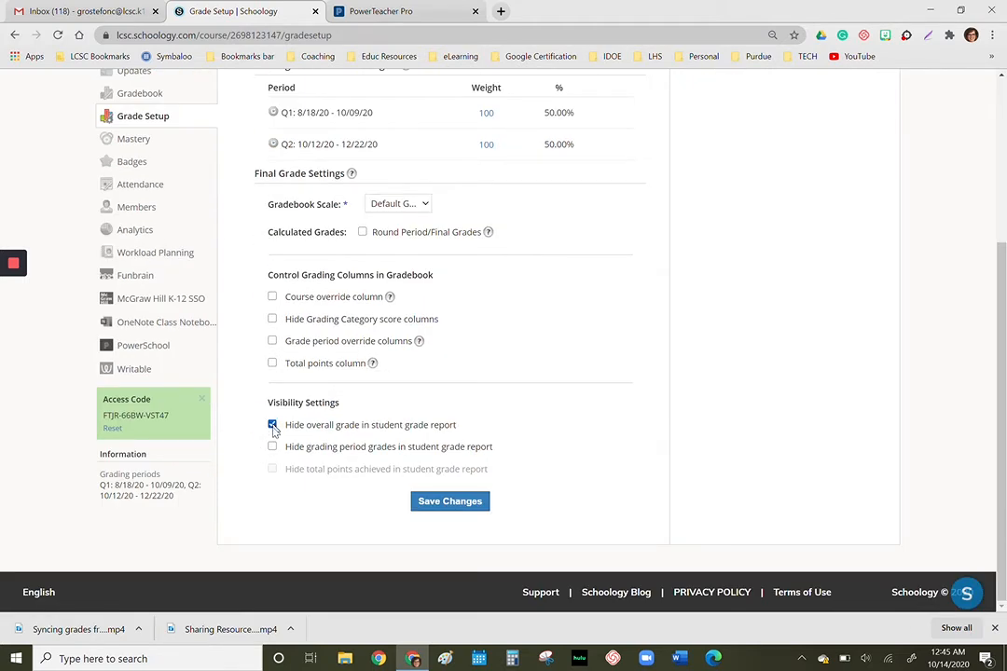
left_click(273, 447)
left_click(437, 504)
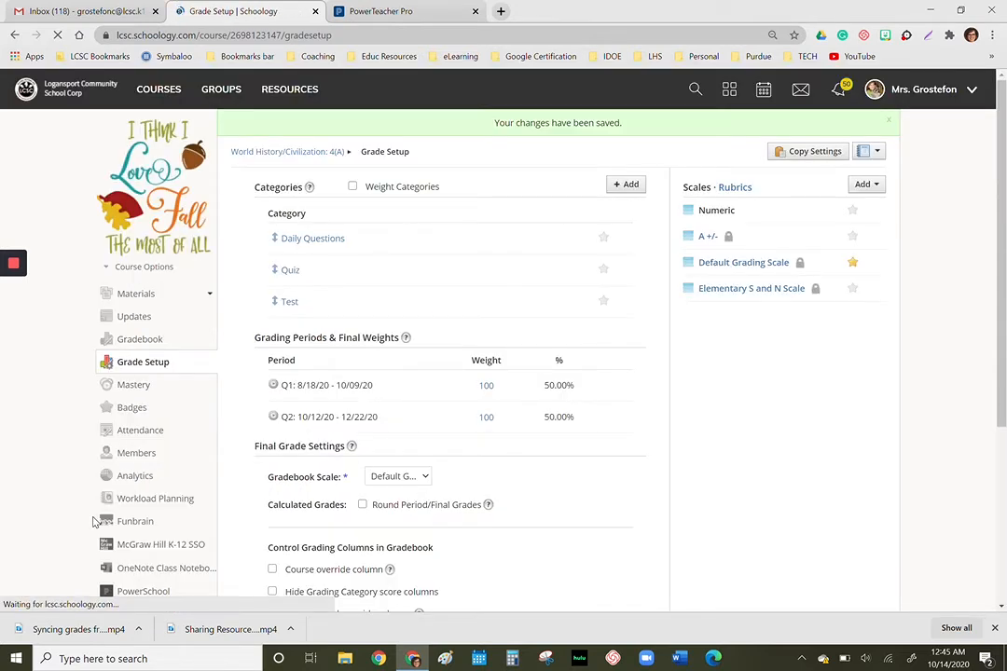
- Open the course gradebook and inspect several students' scores in the Daily Questions column
left_click(146, 344)
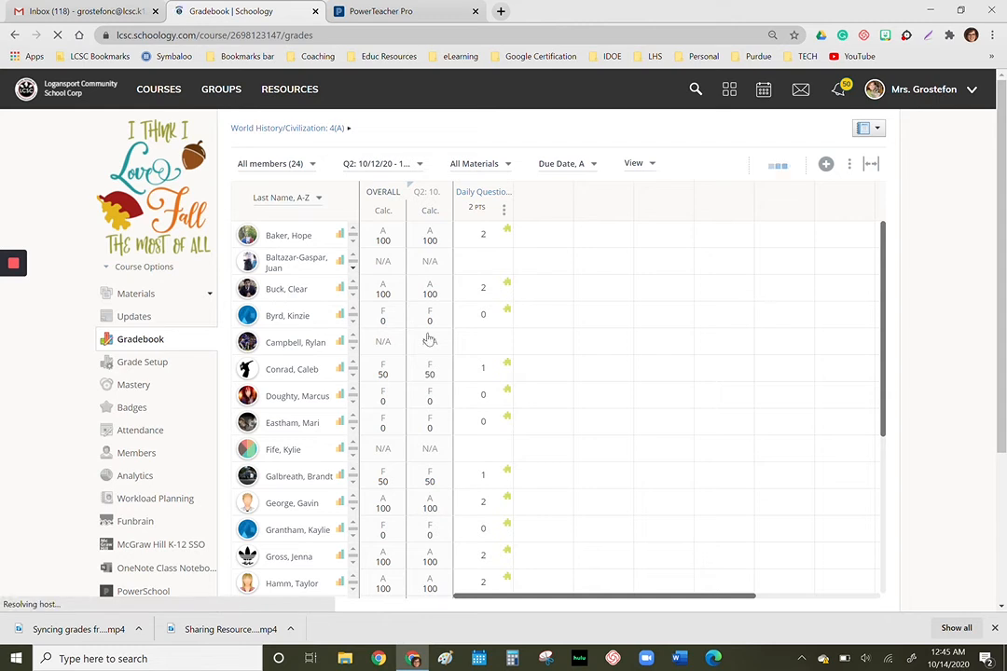
left_click(489, 238)
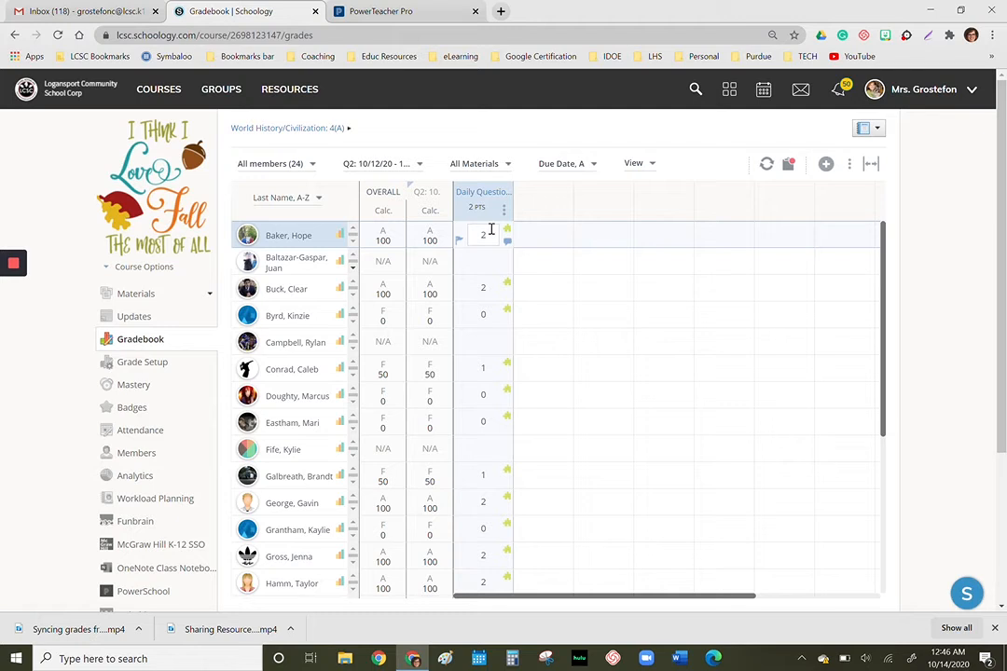
left_click(490, 293)
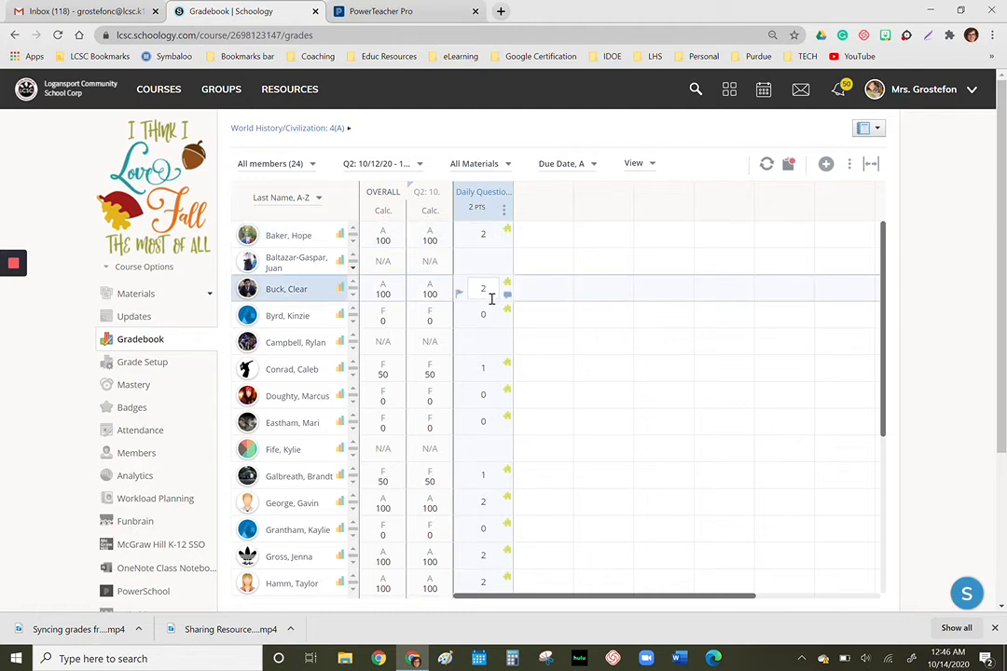
left_click(493, 317)
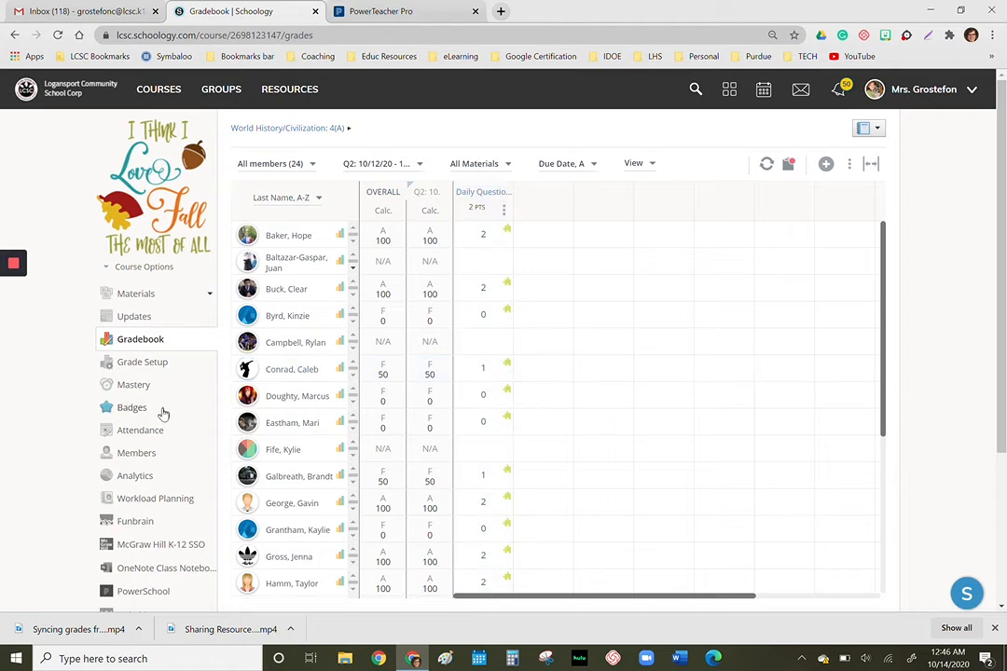
- Open the course's PowerSchool configuration and map the Schoology category Daily Questions to PowerSchool's Daily Questions
scroll(162, 414, "down", 3)
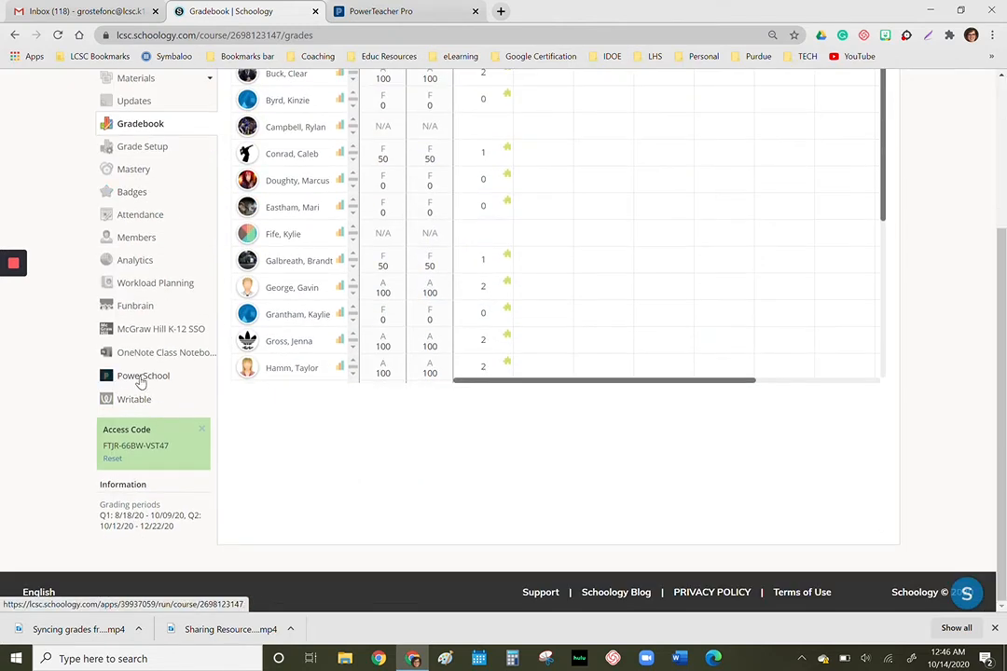
left_click(140, 377)
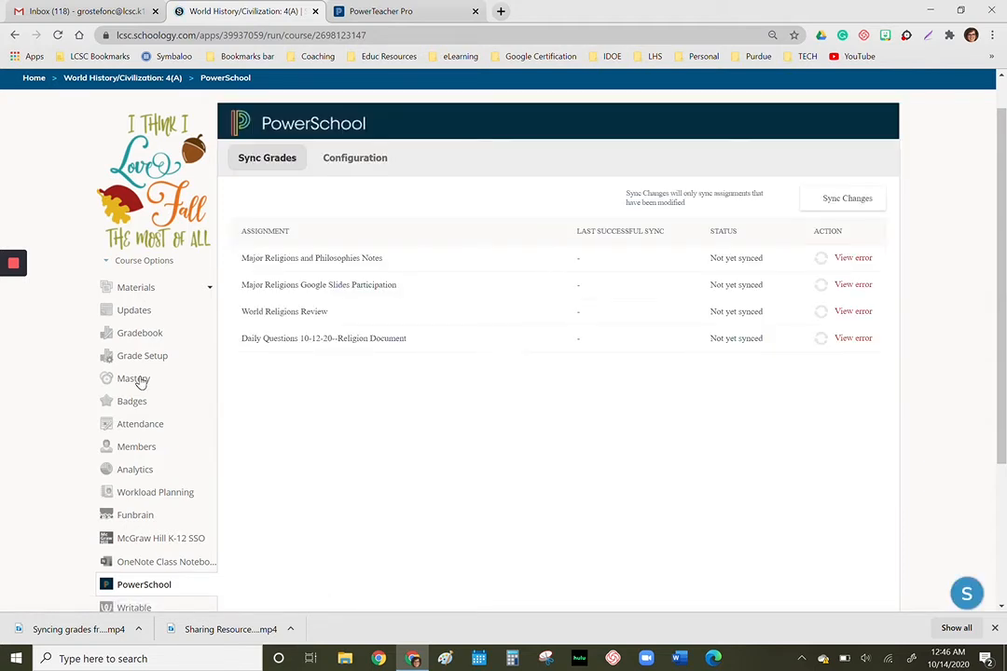
left_click(348, 162)
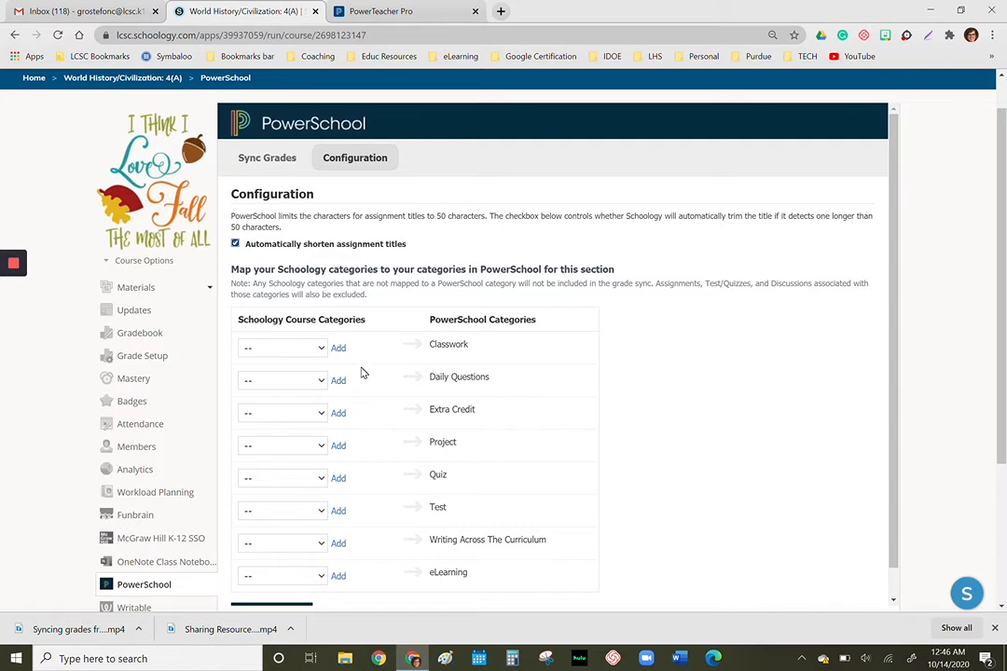
scroll(363, 373, "down", 1)
left_click(320, 319)
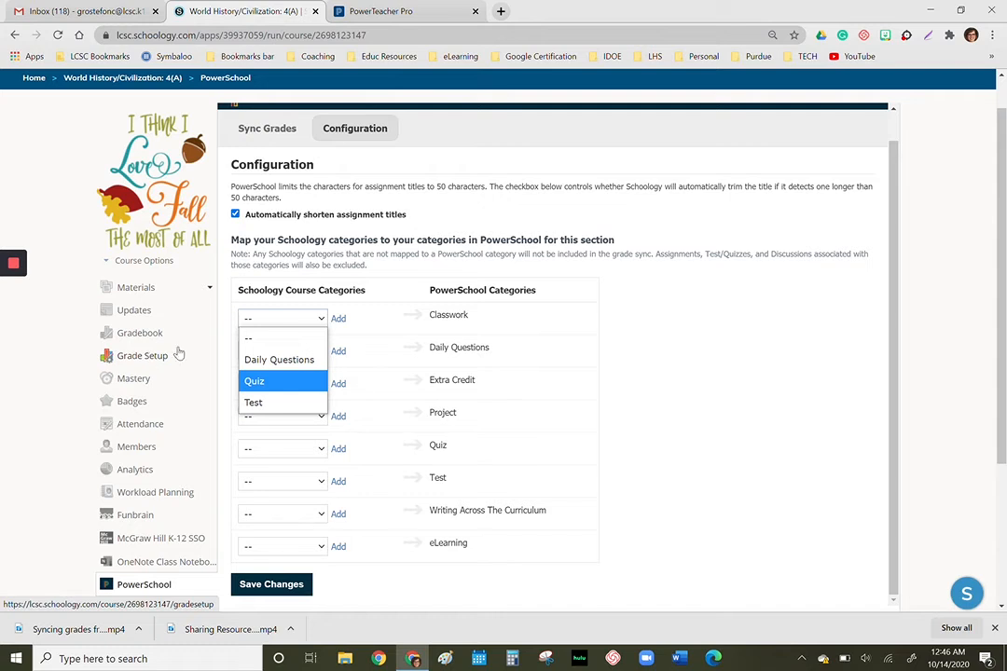
left_click(374, 349)
left_click(322, 352)
left_click(306, 396)
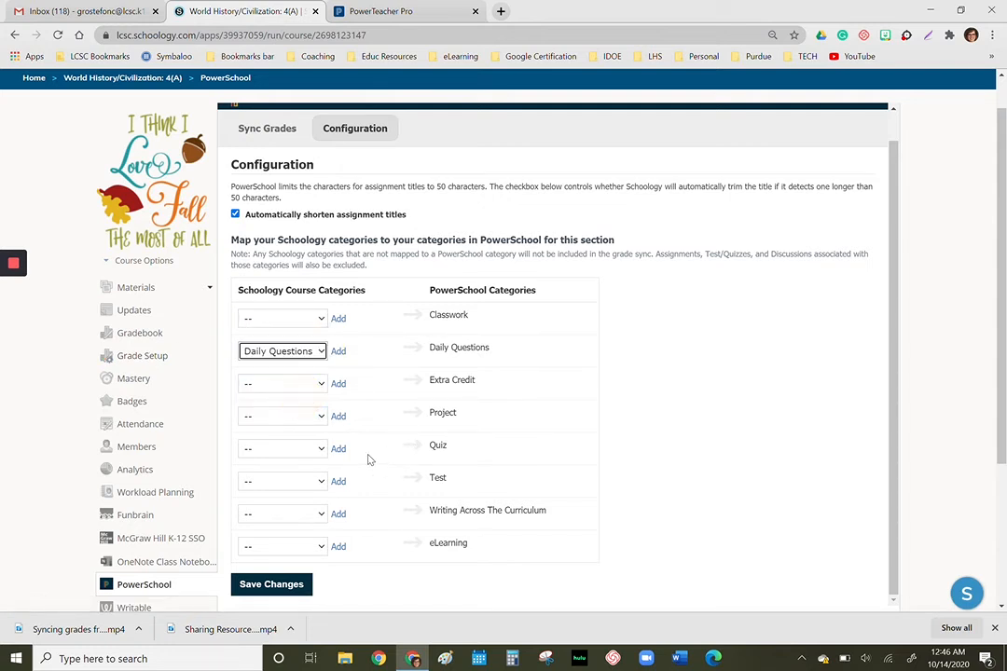
- Map the Schoology categories Quiz and Test to the PowerSchool categories of the same names, and save the configuration
left_click(320, 449)
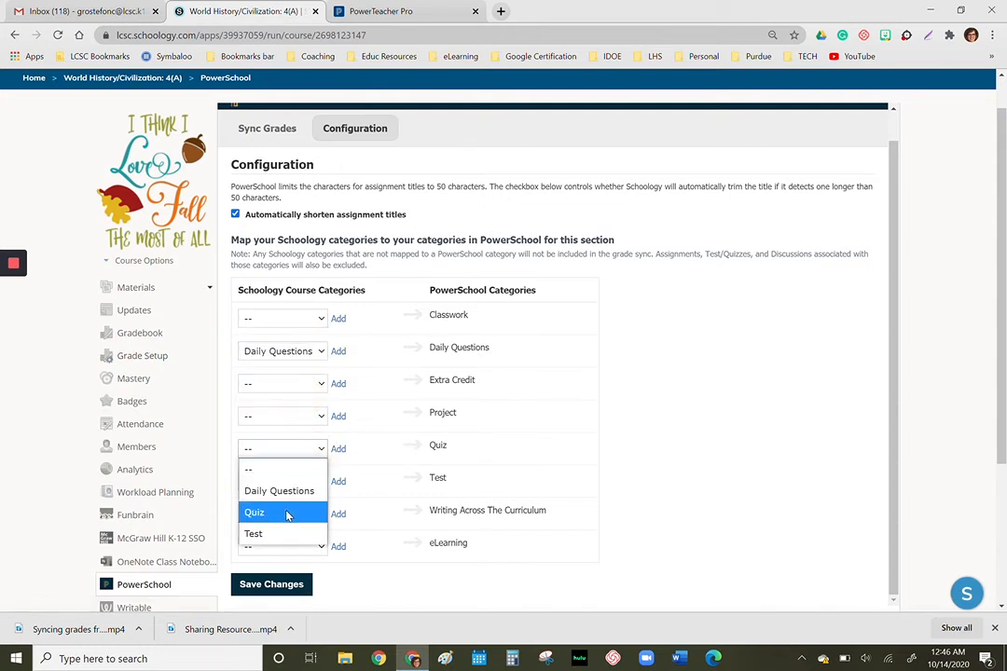
left_click(287, 514)
left_click(320, 481)
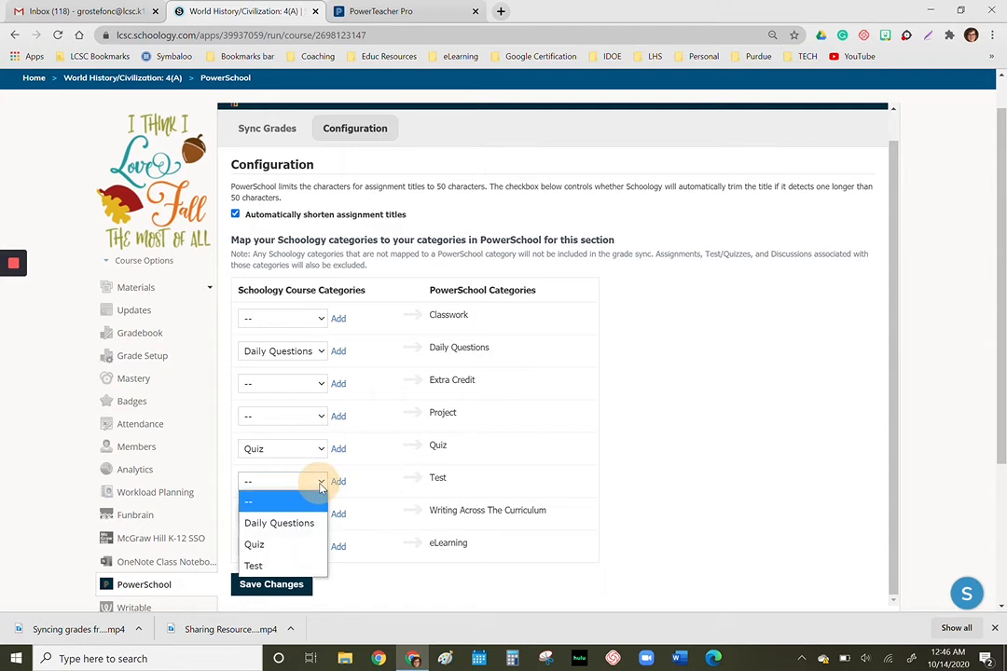
left_click(265, 565)
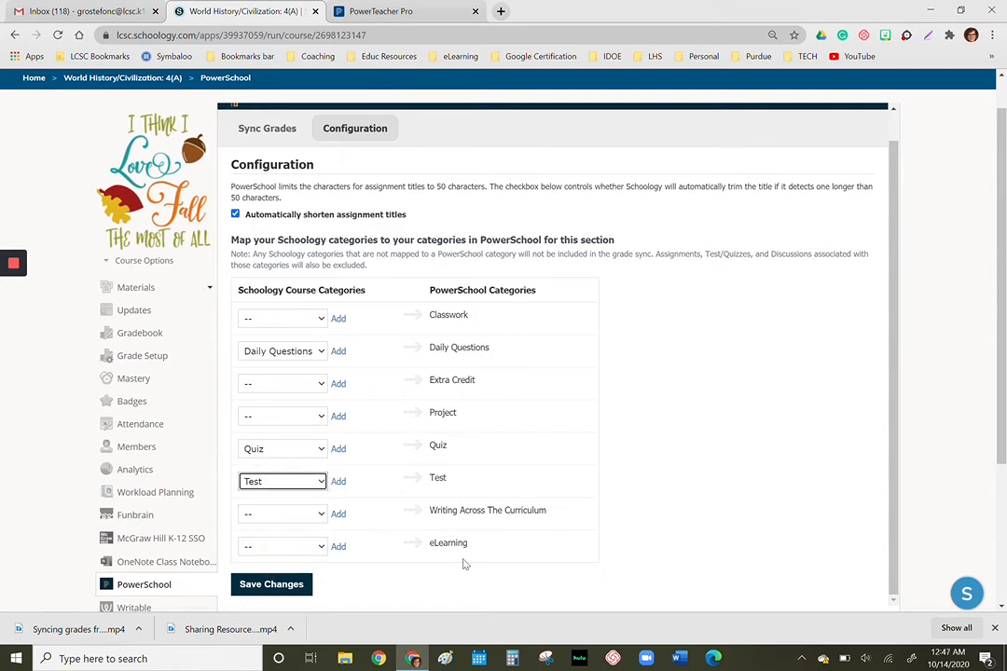
left_click(266, 584)
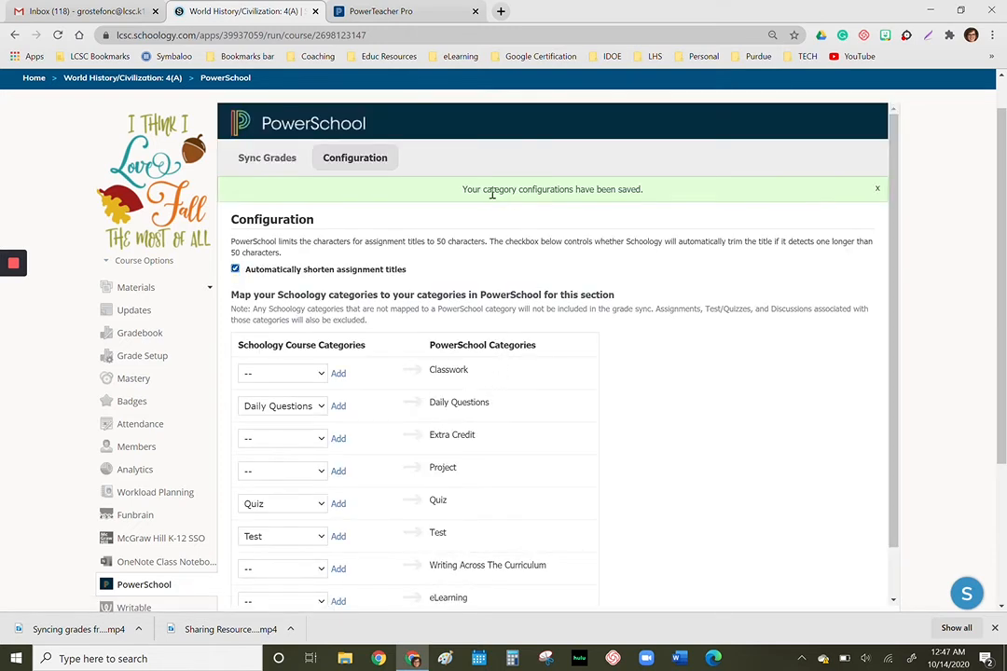
- Sync the grades of Daily Questions 10-12-20--Religion Document to PowerSchool
left_click(251, 161)
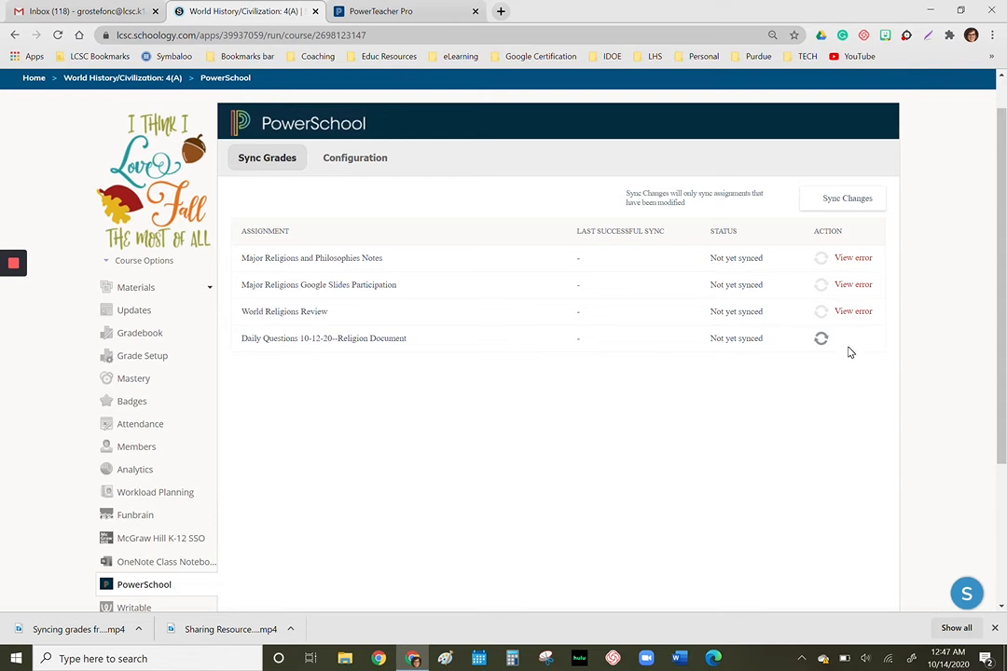
mouse_move(847, 317)
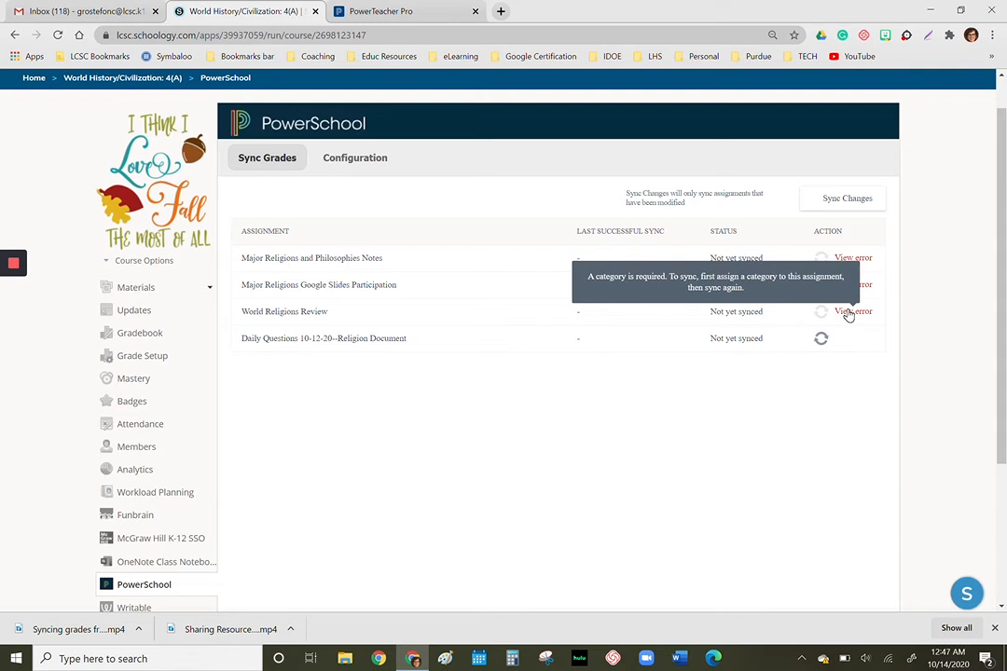
left_click(821, 341)
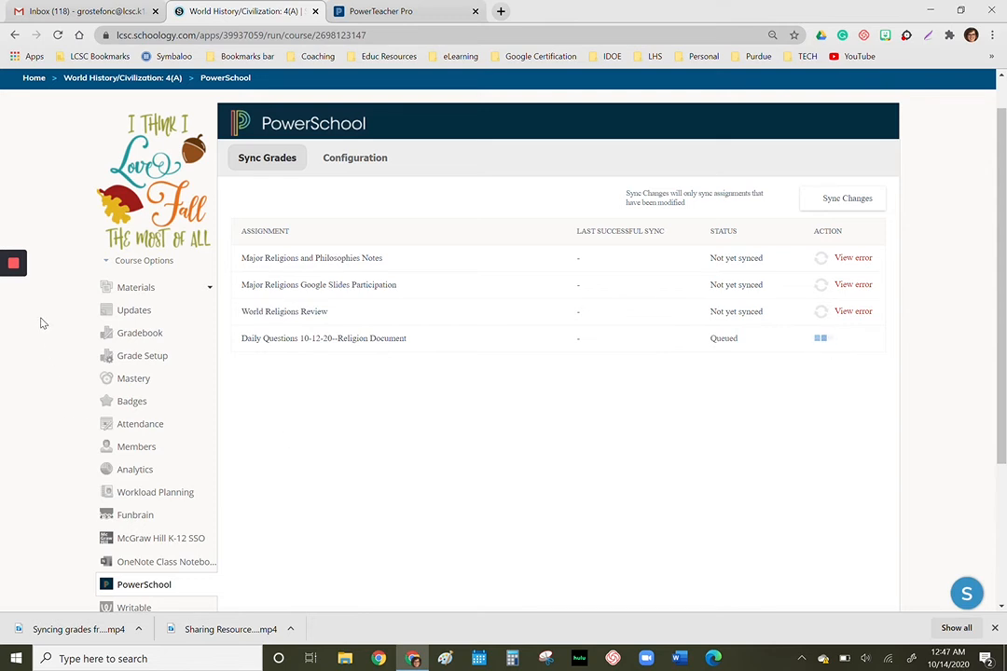
mouse_move(13, 264)
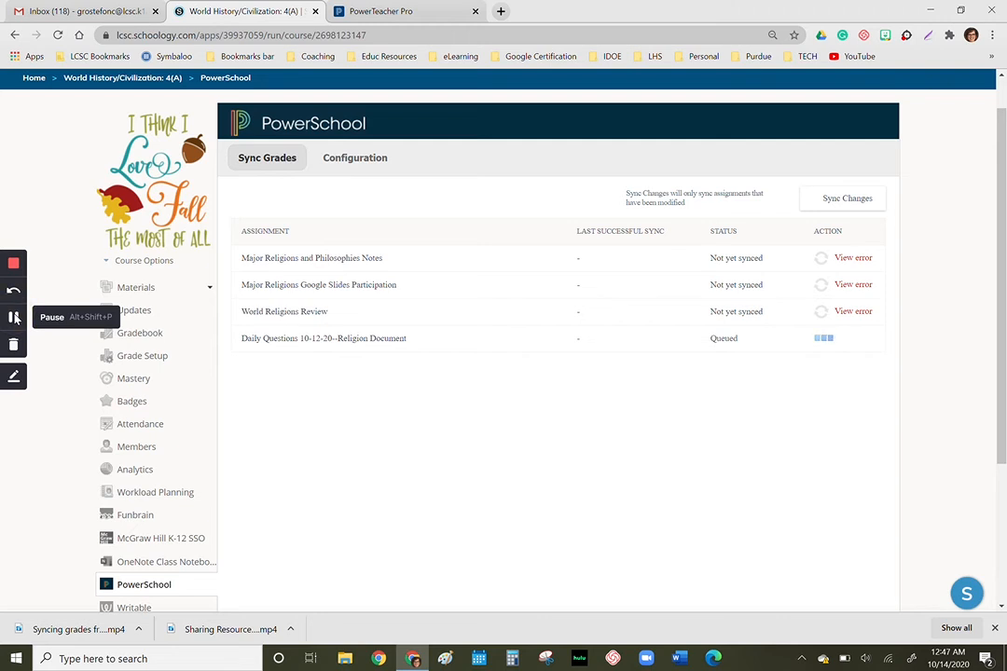
left_click(14, 317)
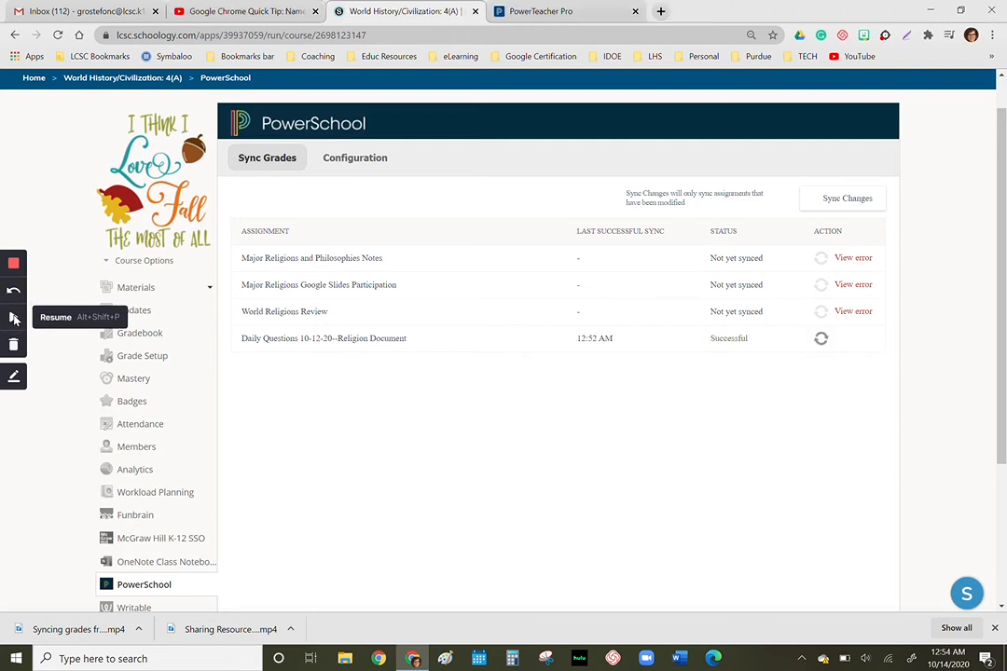
left_click(14, 318)
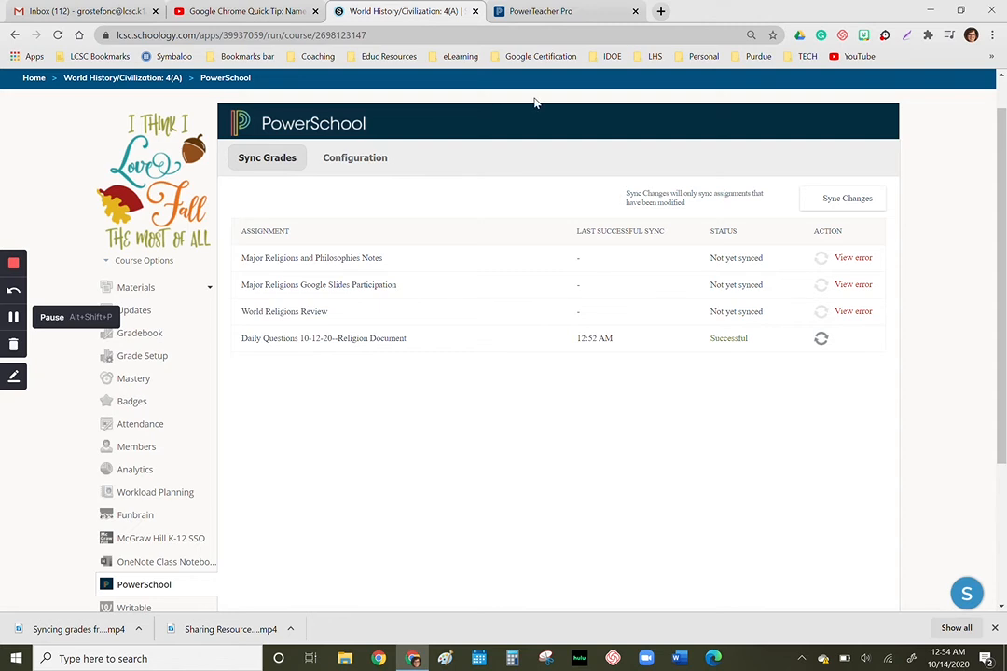
- Switch to PowerTeacher Pro, refresh the Q2 scoresheet and check the synced Daily Questions assignment's scores, then return to Schoology
left_click(522, 13)
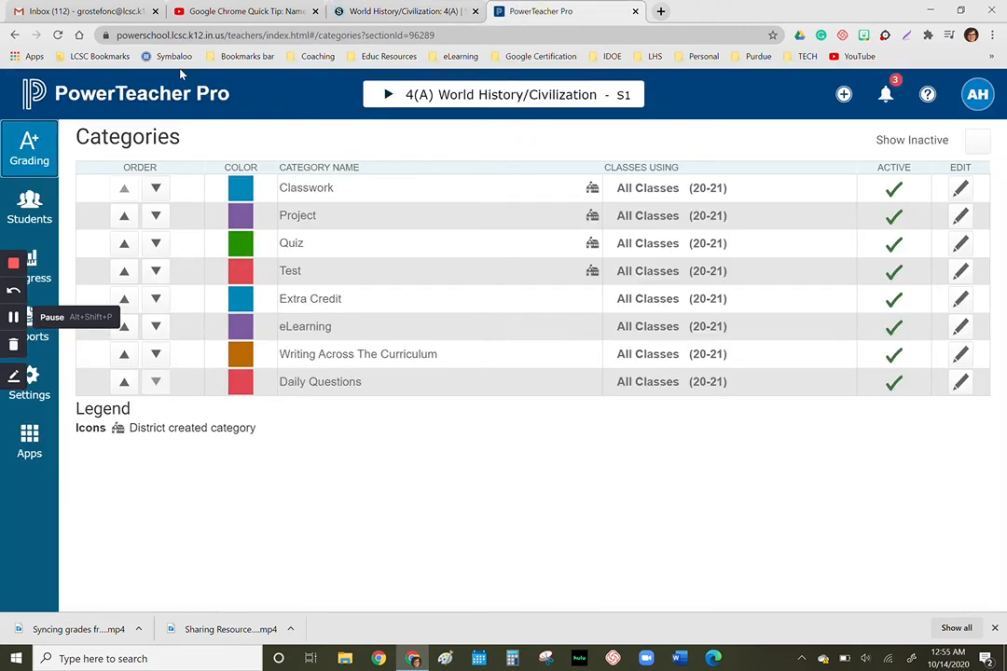
left_click(40, 158)
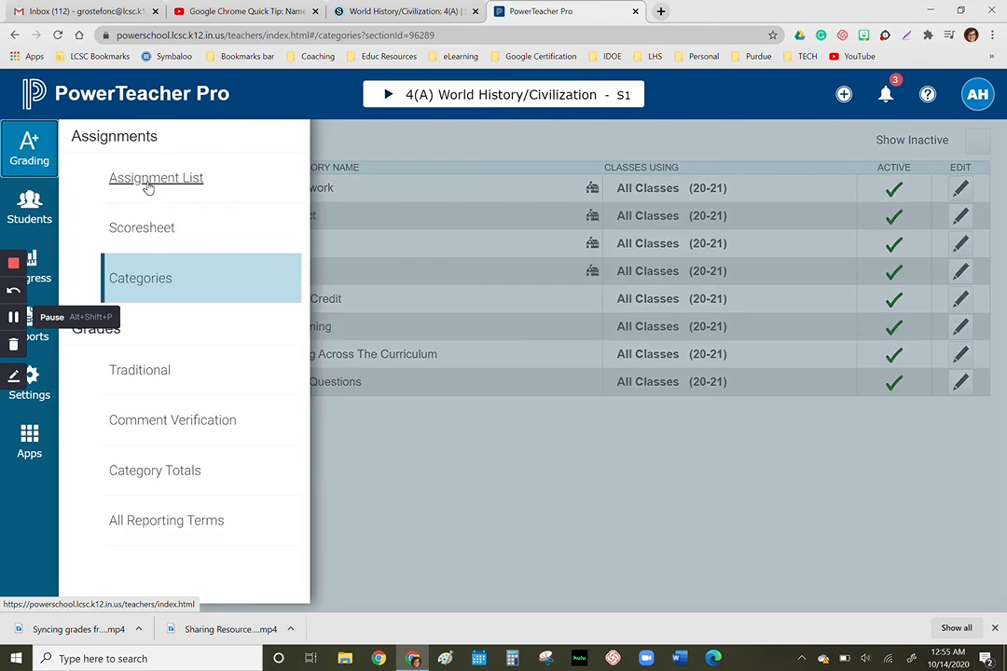
left_click(140, 227)
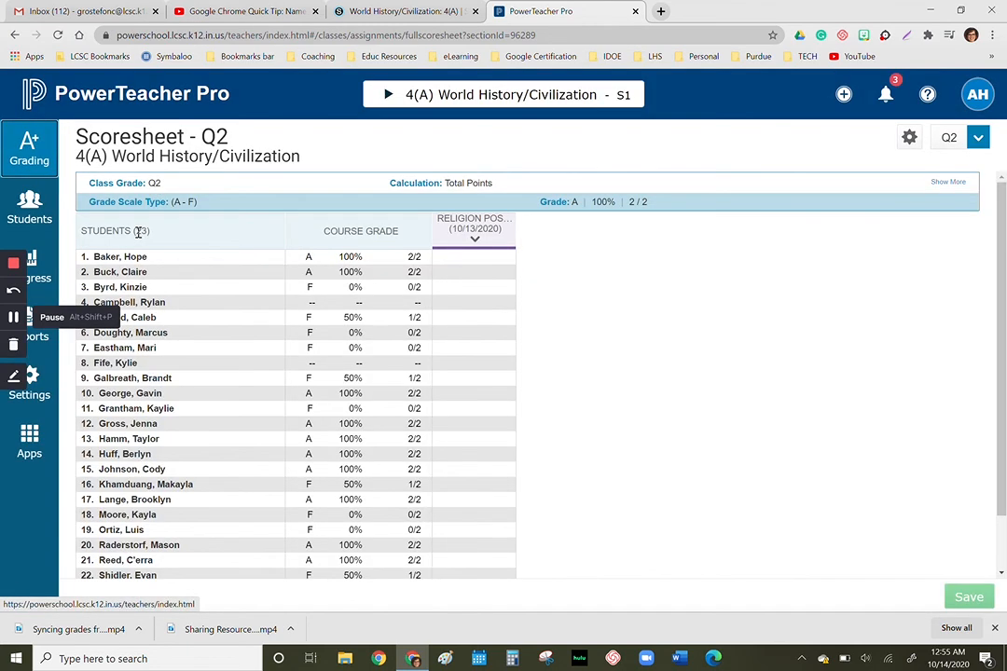
left_click(58, 34)
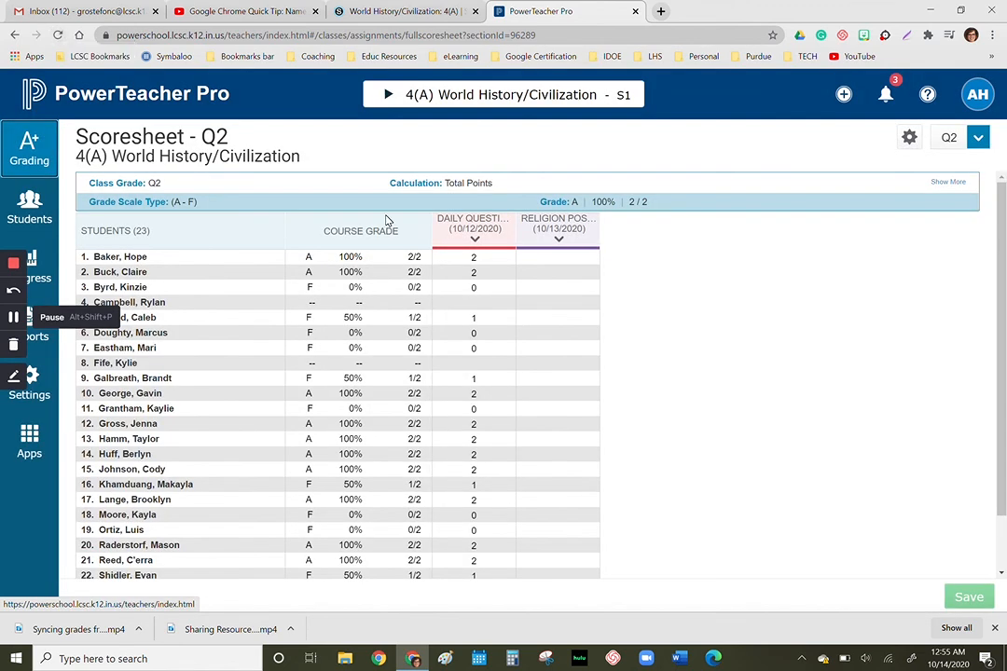
left_click(478, 226)
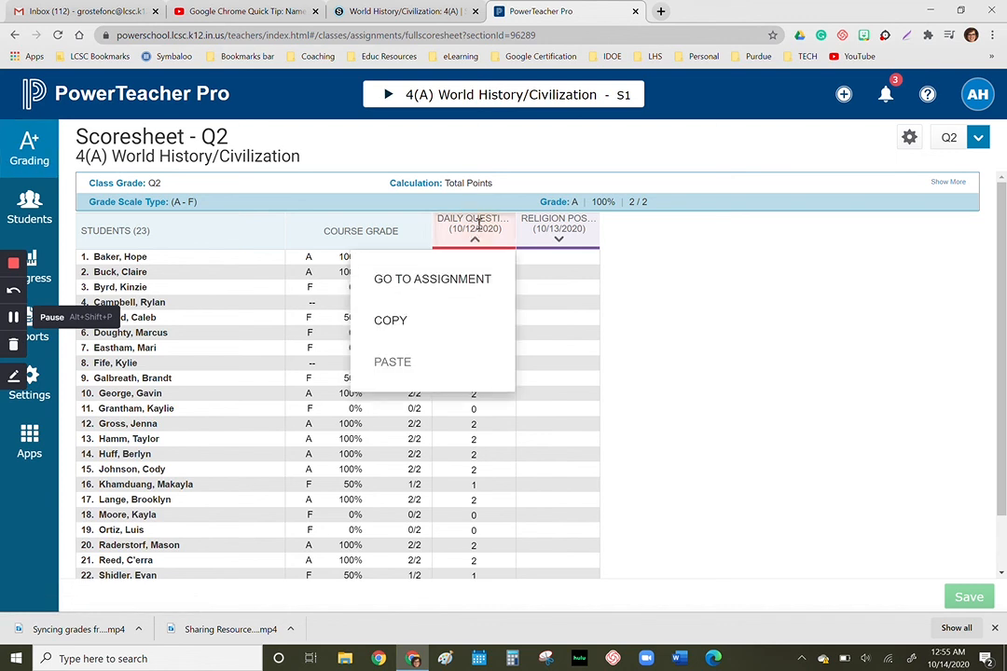
left_click(444, 280)
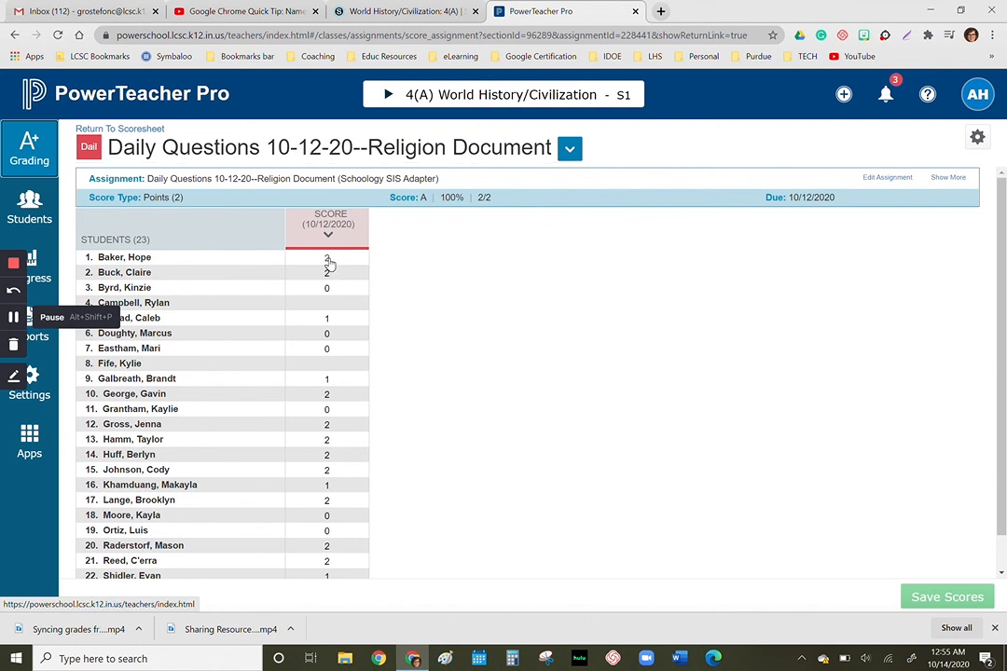
left_click(372, 12)
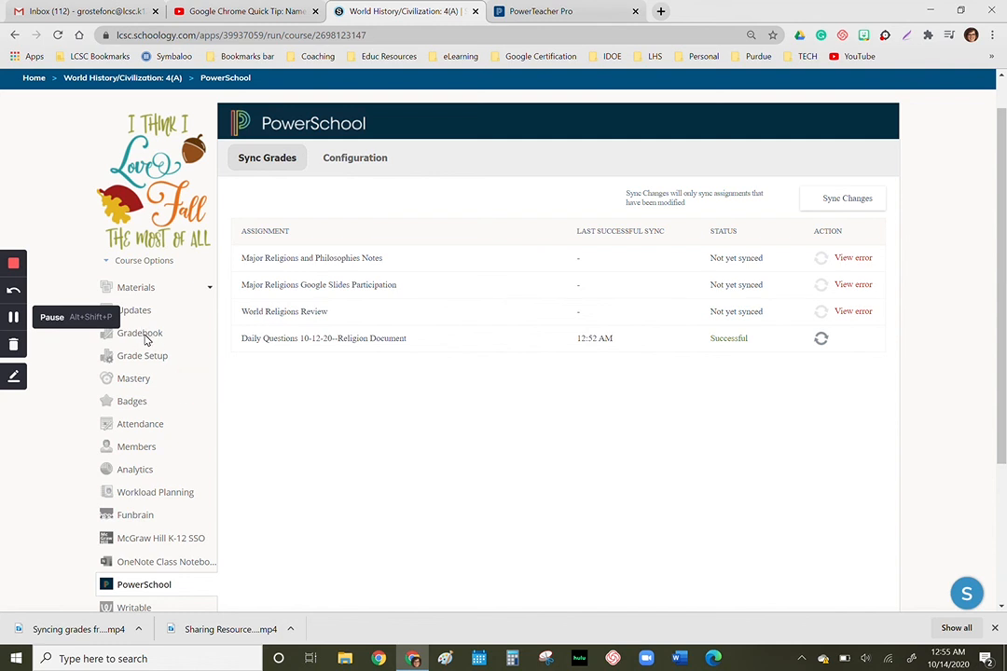
left_click(14, 317)
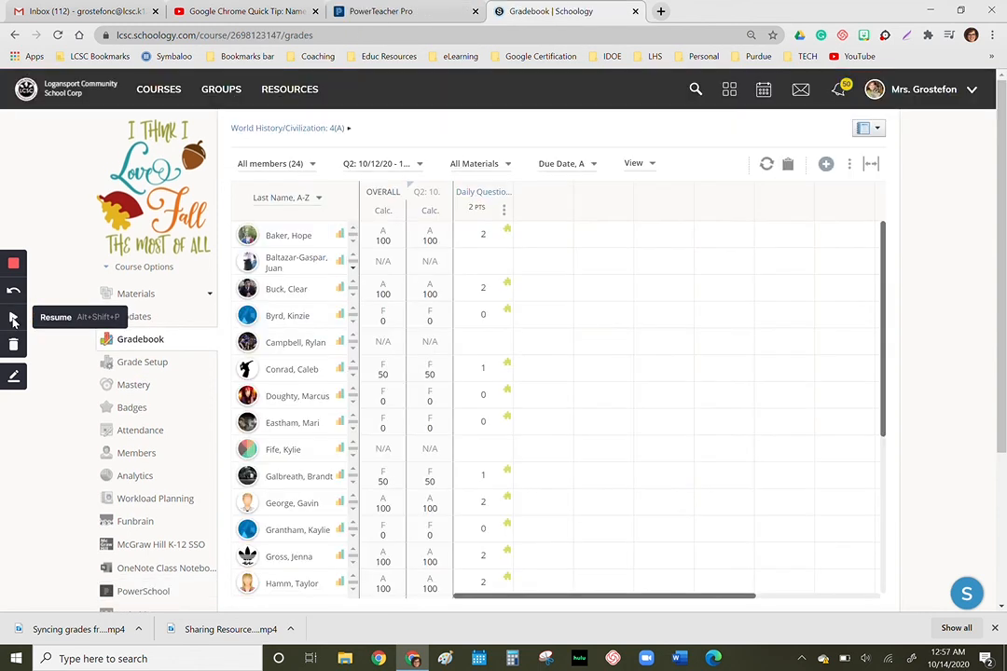
left_click(14, 319)
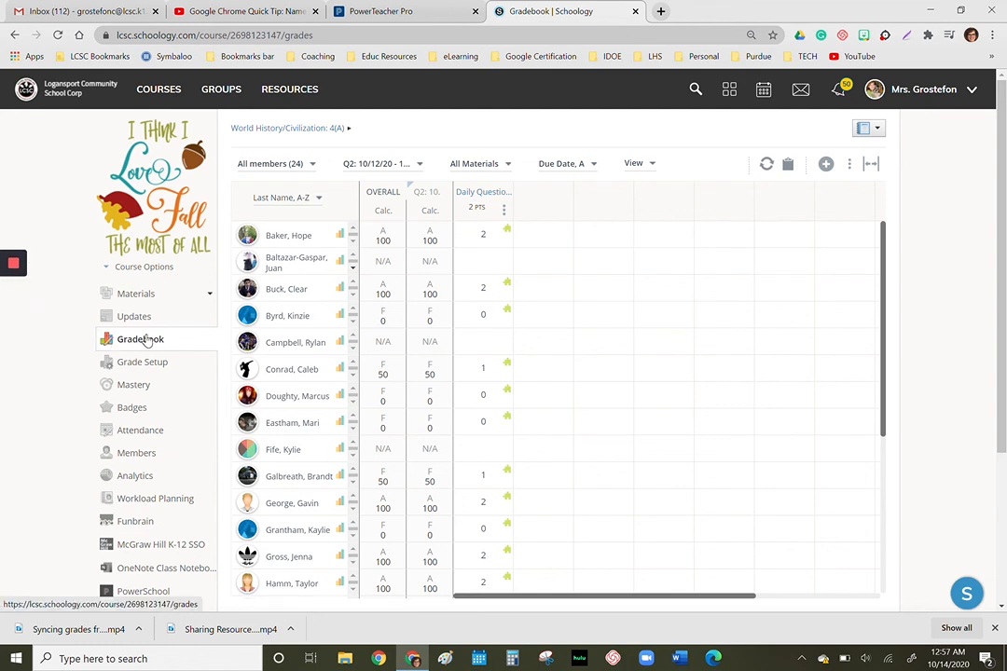
- Inspect students' Daily Questions scores in the Schoology gradebook, then switch to PowerTeacher Pro to compare them with the assignment's scores
left_click(484, 234)
type("2")
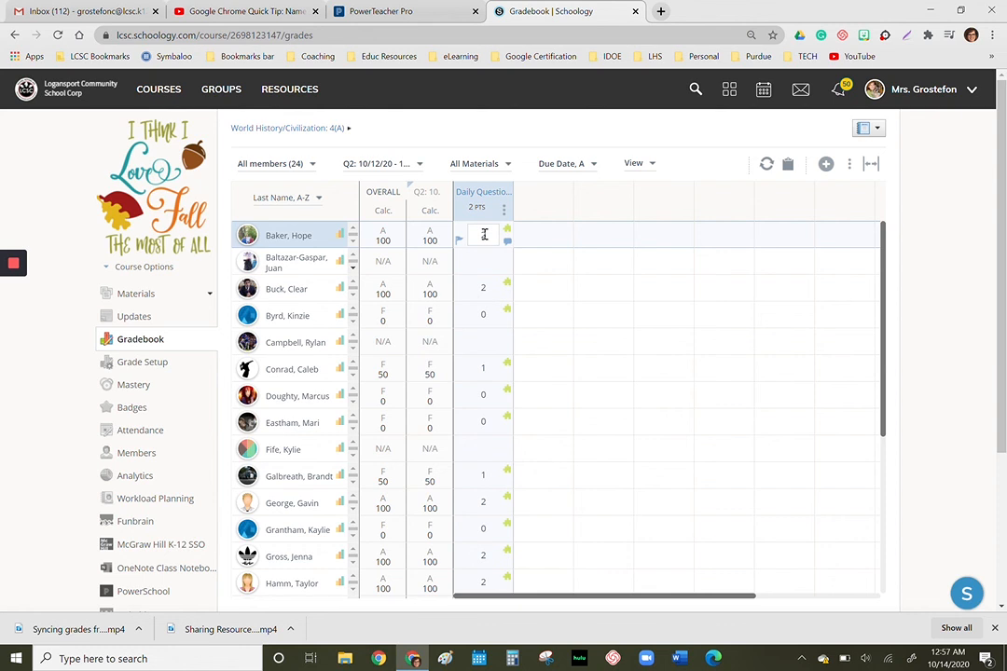
left_click(488, 289)
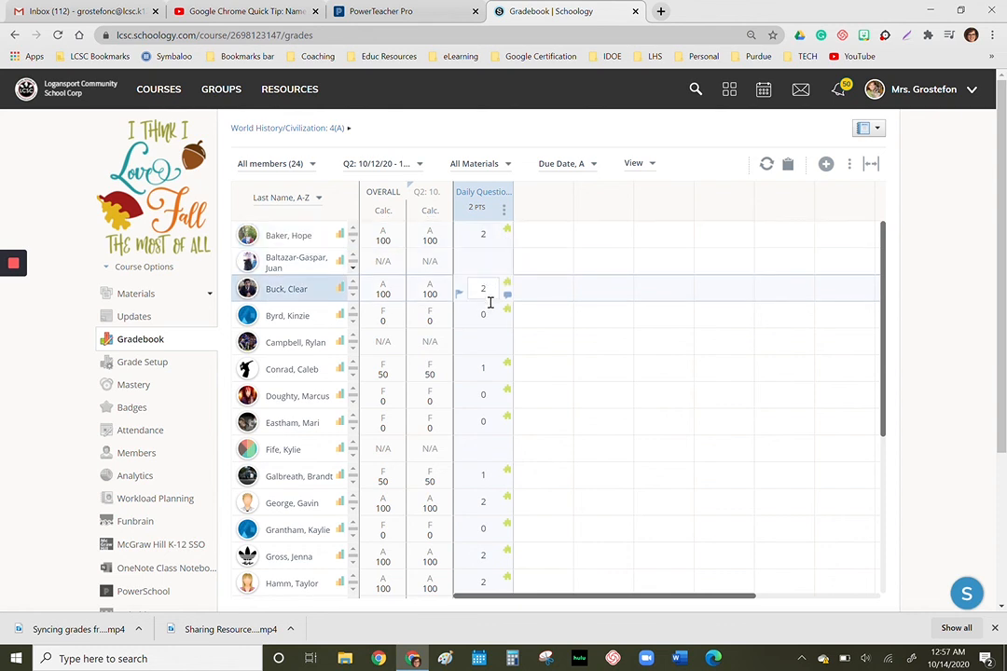
key("Return")
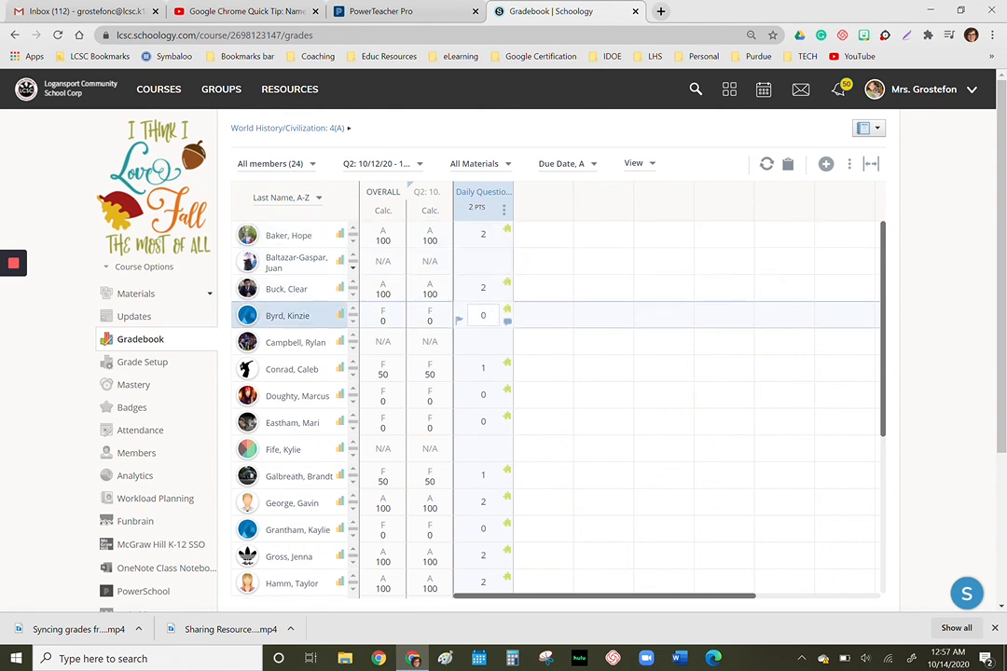
left_click(403, 12)
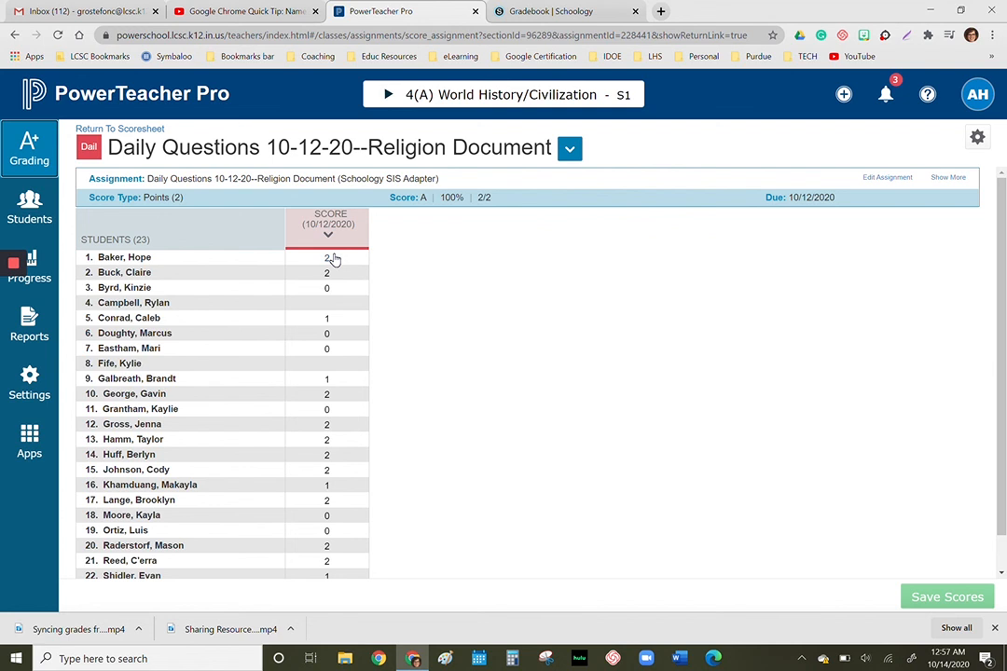
mouse_move(14, 264)
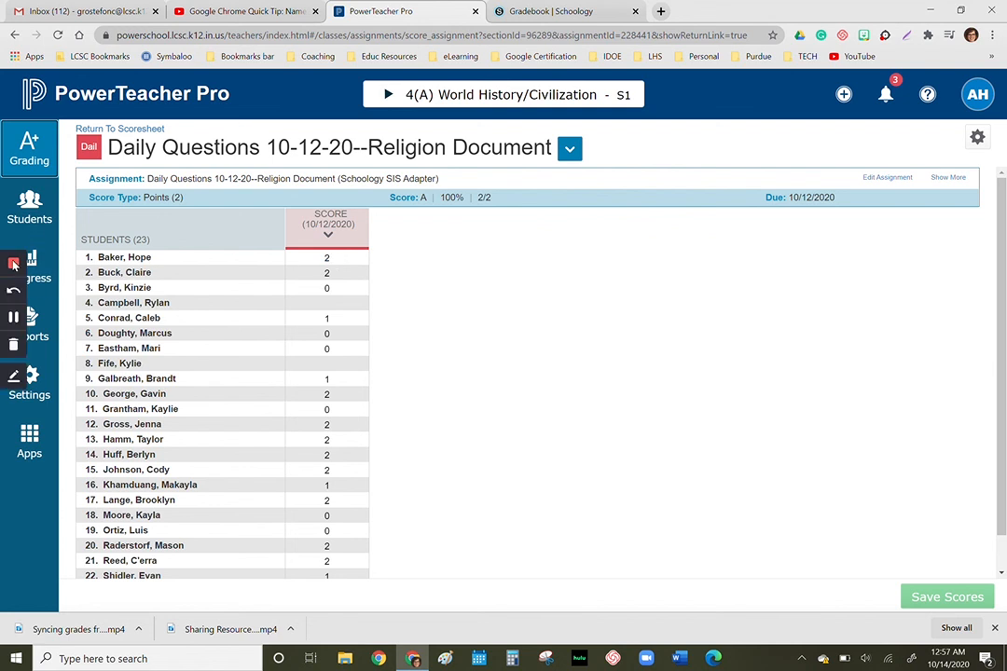